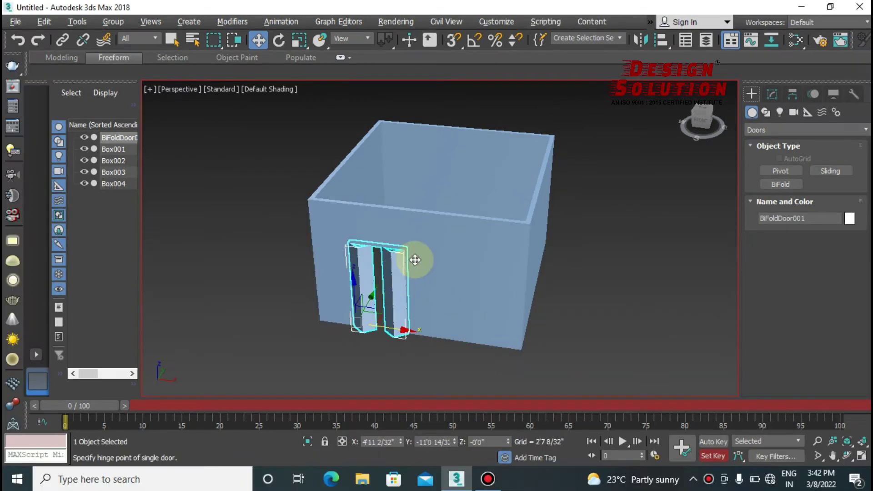
- Zoom out and set the Create panel to Standard Primitives with the Box tool active
scroll(406, 280, up, 3)
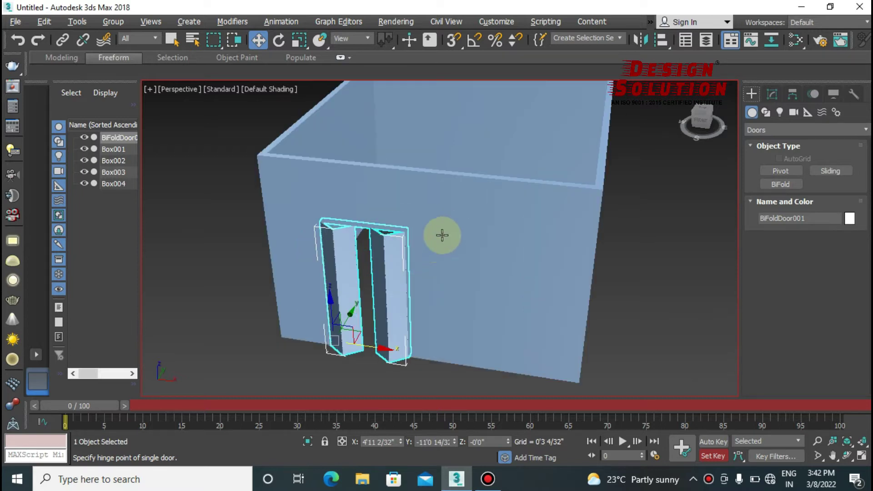
scroll(443, 234, down, 6)
scroll(403, 297, down, 2)
scroll(391, 259, down, 2)
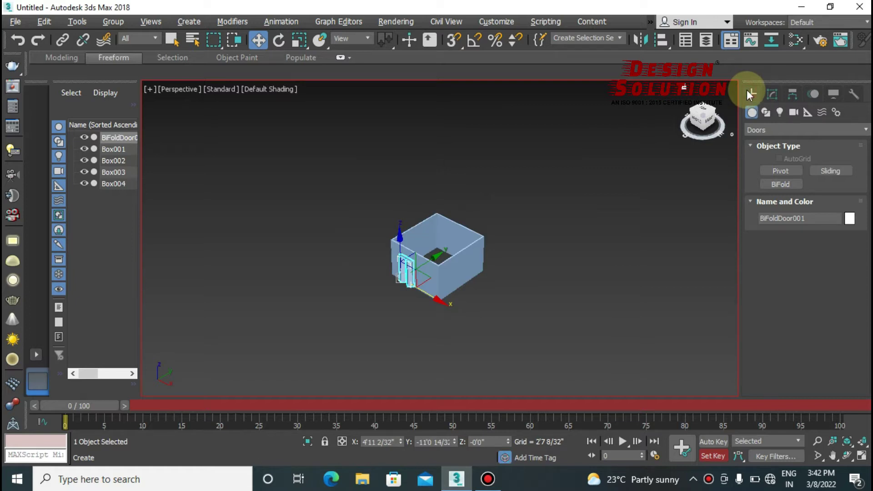
click(779, 185)
click(759, 128)
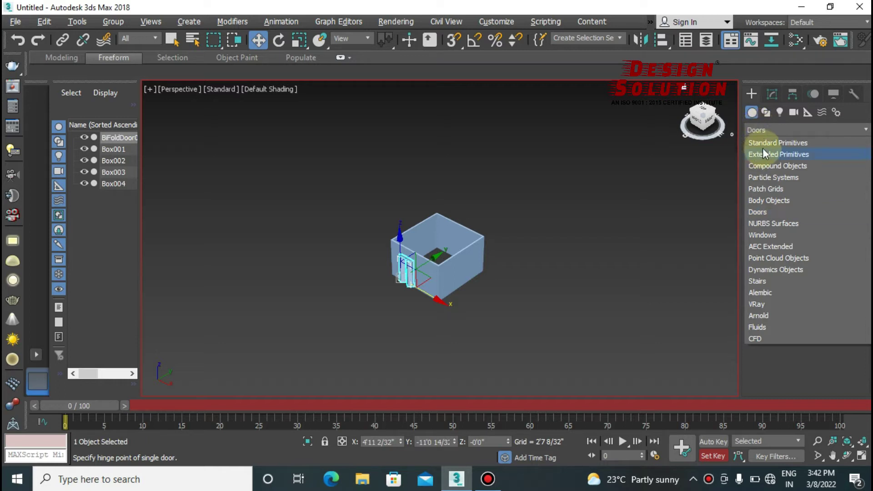
click(768, 143)
click(780, 171)
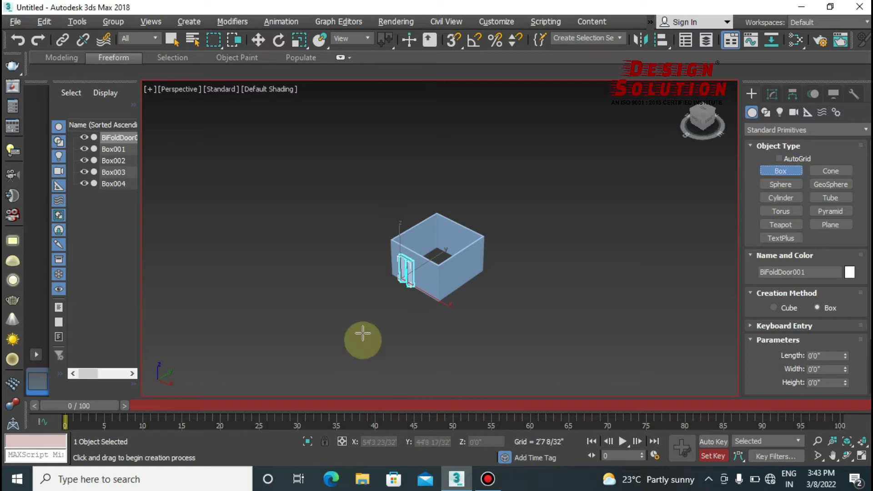
- Drag out a new box, Box005, to the right of the room
scroll(445, 293, up, 5)
drag(538, 291, 568, 345)
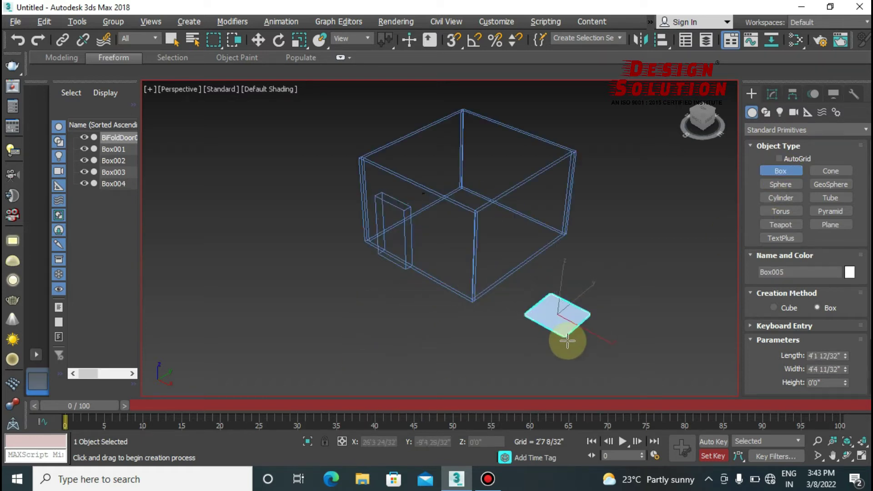
click(576, 258)
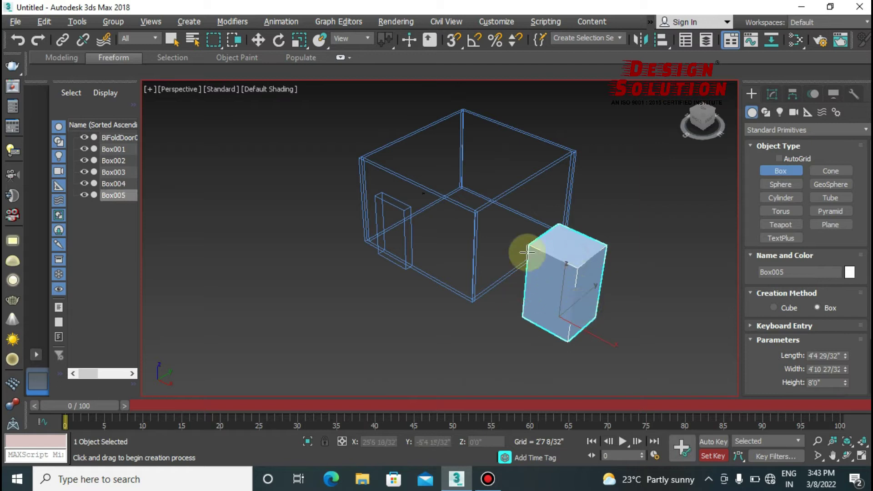
click(571, 323)
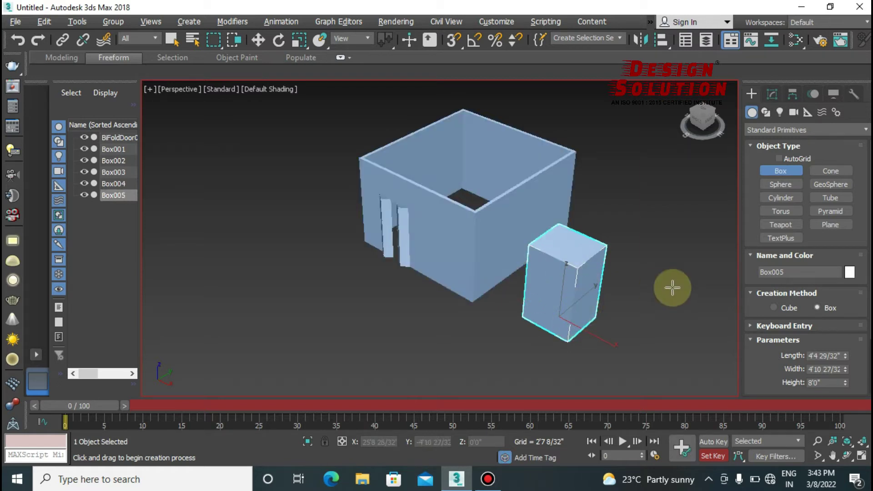
key(w)
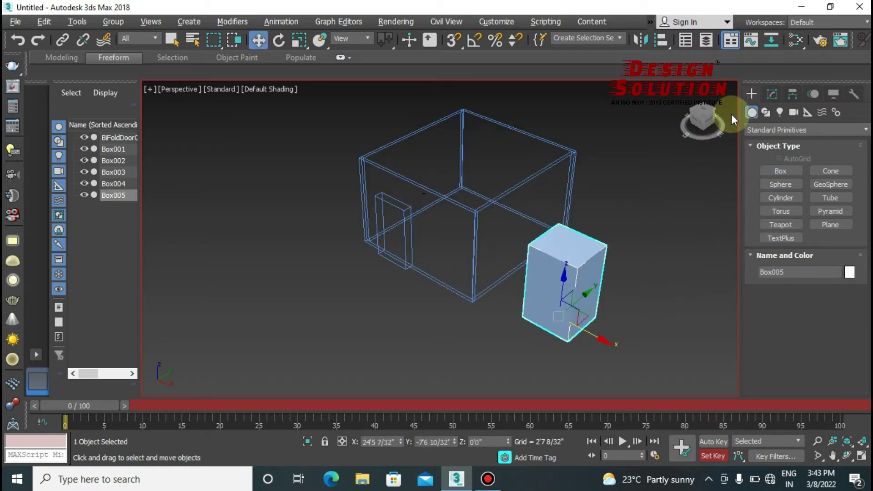
- Set Box005's length, width and height to 4' to make a cube
click(773, 91)
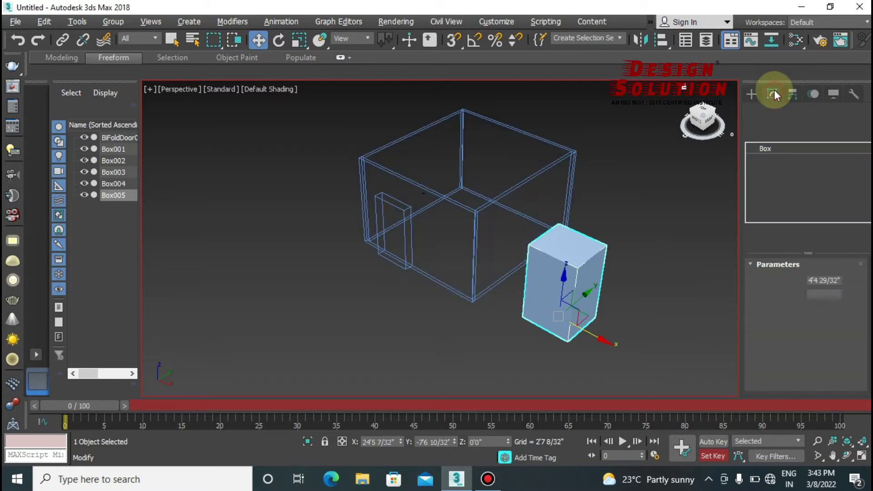
click(825, 280)
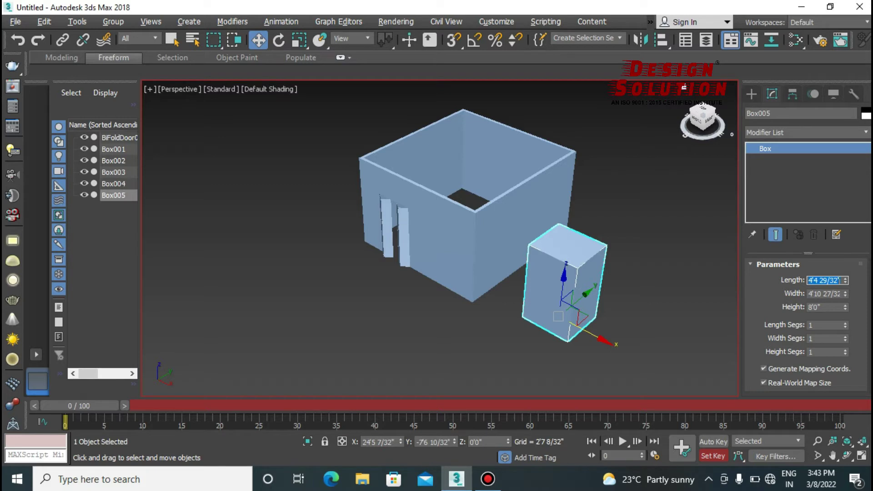
text(4')
key(Tab)
text(4')
key(Return)
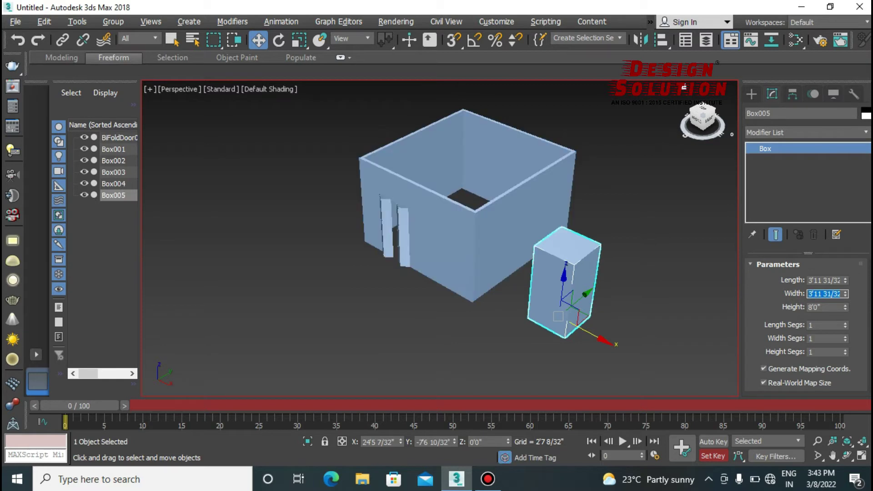
key(Return)
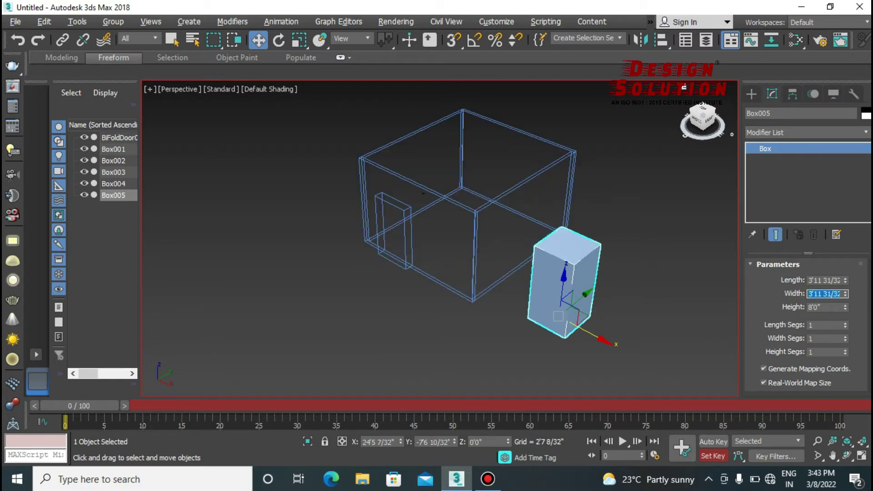
key(Tab)
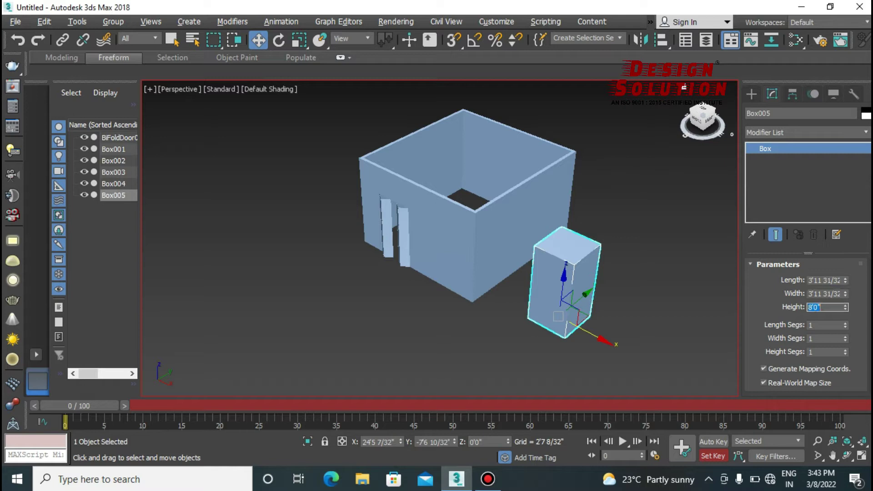
text(4')
key(Return)
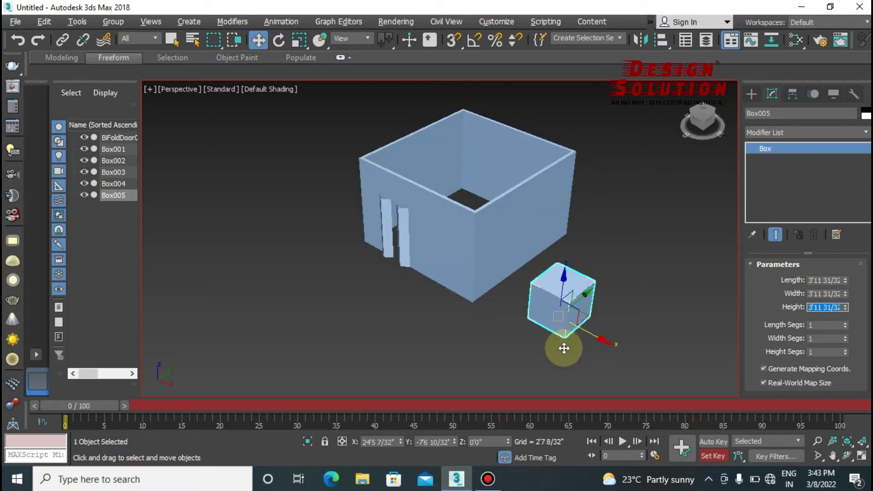
mouse_move(517, 370)
alt+middle_down()
mouse_move(484, 318)
mouse_move(511, 288)
mouse_move(522, 314)
alt+middle_up()
- Switch to the Front view zoomed on the cube, with plain shading
key(f)
key(z)
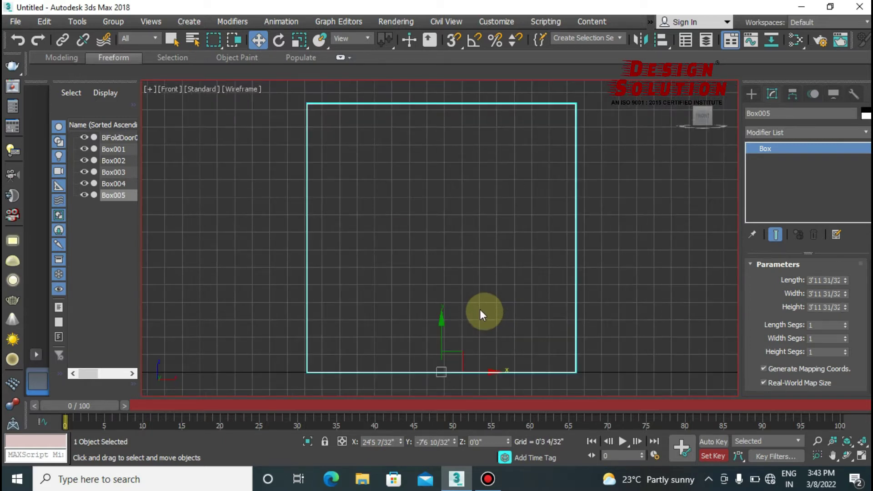
scroll(342, 266, down, 4)
scroll(493, 313, down, 4)
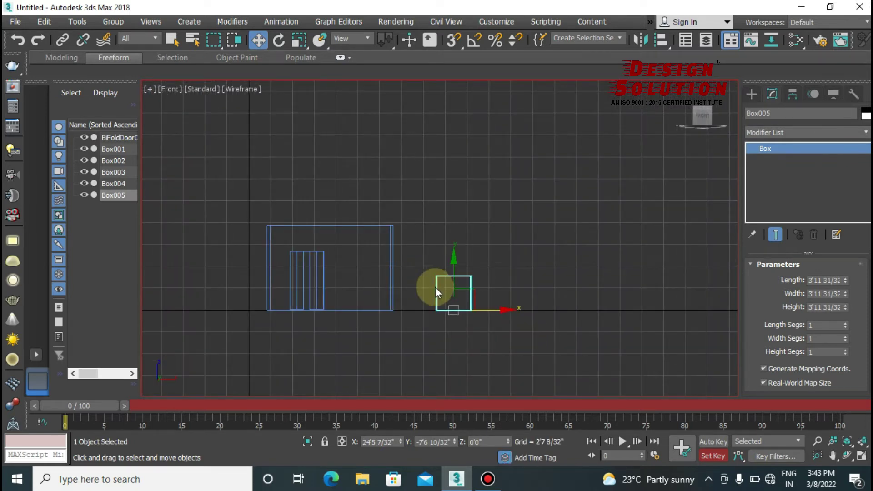
scroll(437, 300, up, 2)
scroll(436, 301, up, 3)
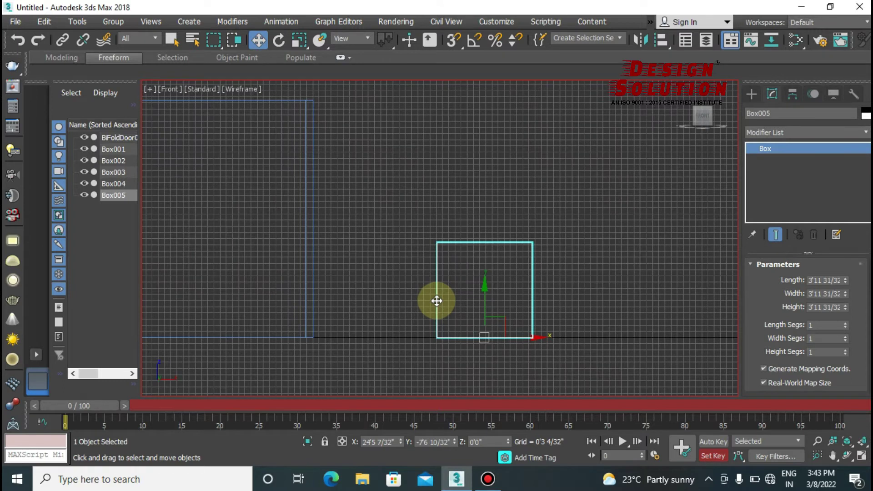
key(F3)
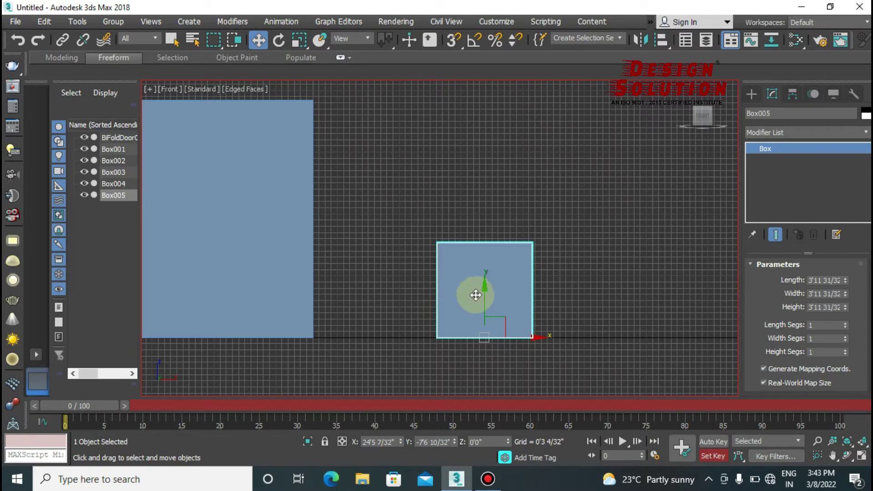
key(F4)
- Orbit and zoom the view around the boxes to frame the cube
scroll(496, 322, up, 2)
scroll(562, 327, down, 2)
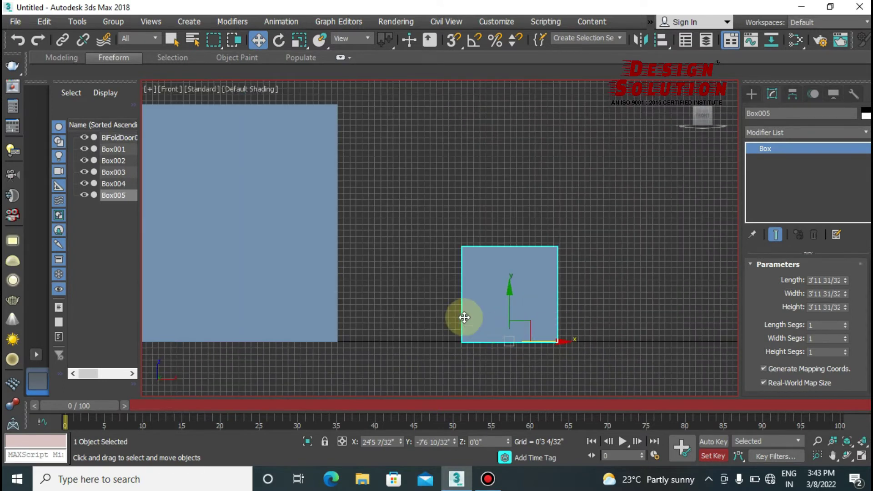
scroll(482, 320, down, 2)
mouse_move(427, 293)
alt+middle_down()
mouse_move(425, 316)
mouse_move(394, 319)
mouse_move(383, 335)
mouse_move(395, 349)
mouse_move(197, 88)
alt+middle_up()
scroll(483, 288, up, 3)
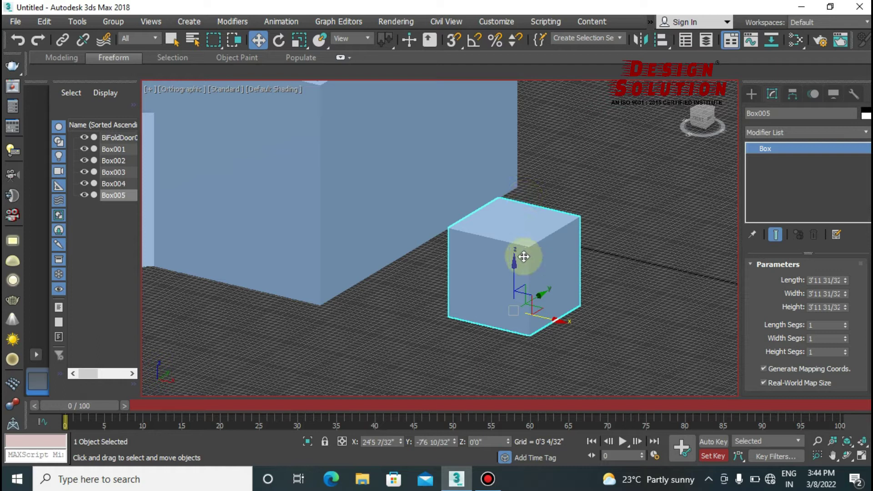
- Raise Box005 by a 3' Z offset in Move Transform Type-In
right_click(261, 40)
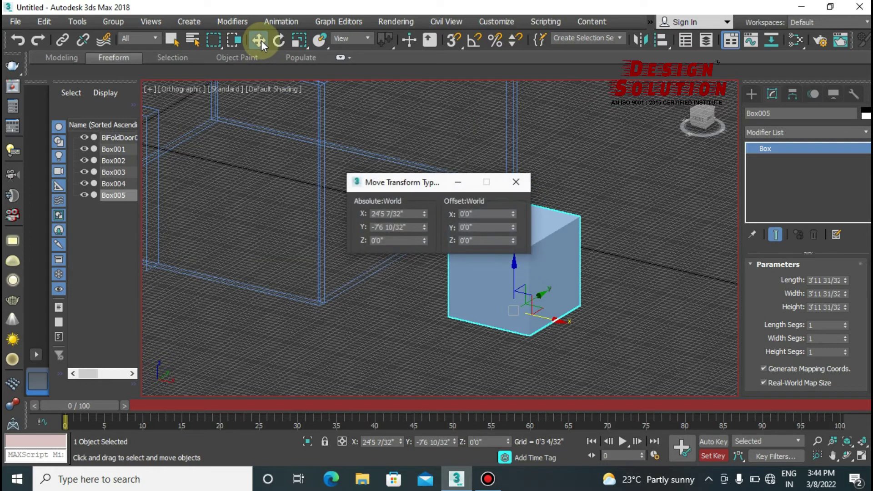
click(516, 182)
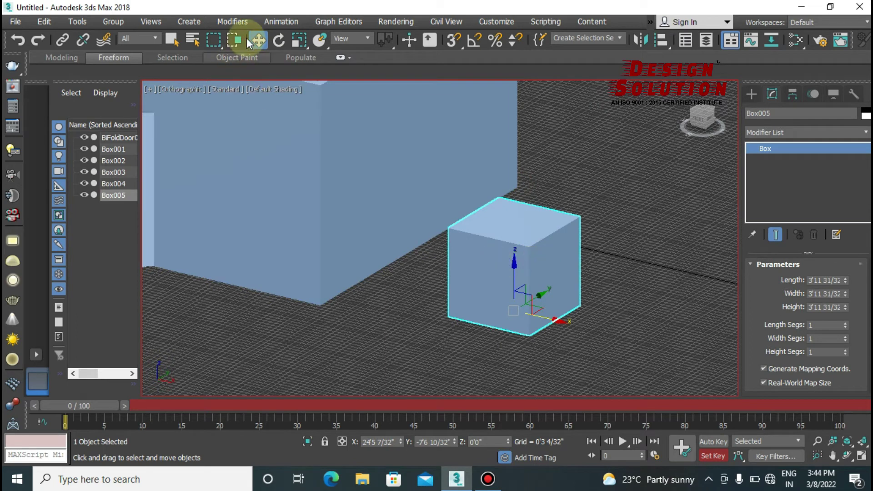
right_click(258, 40)
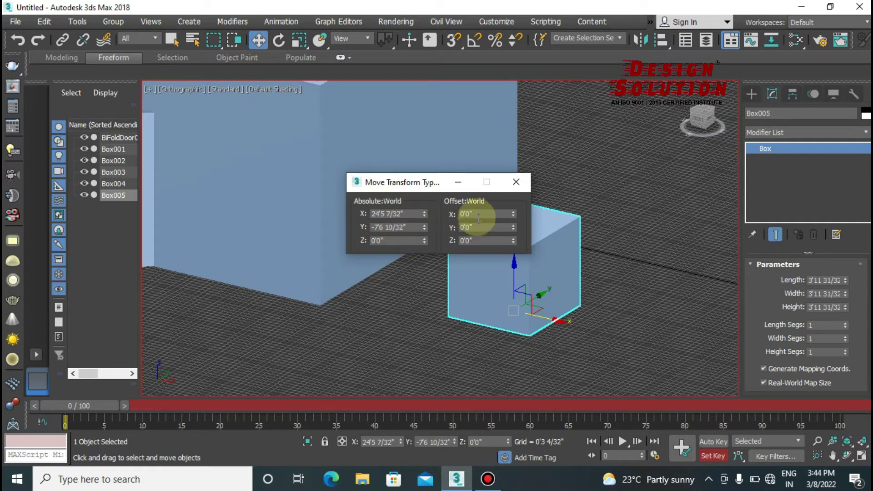
drag(430, 184, 366, 181)
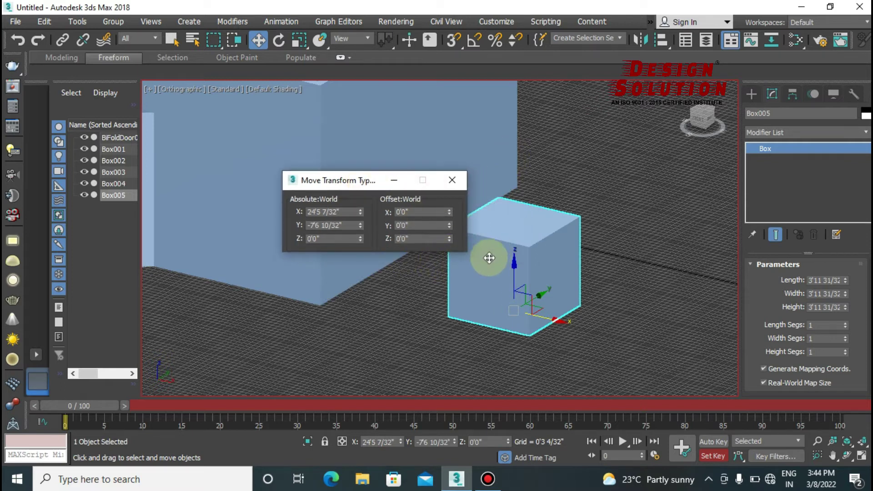
click(412, 237)
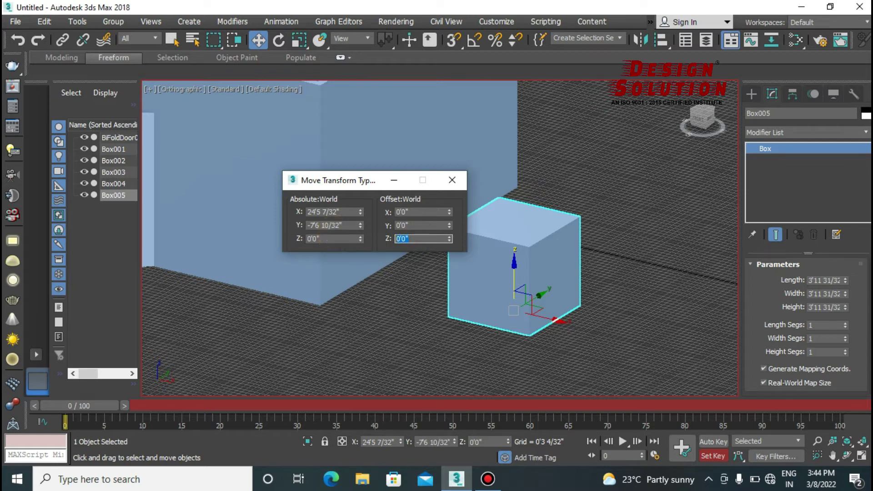
text(3)
key(Return)
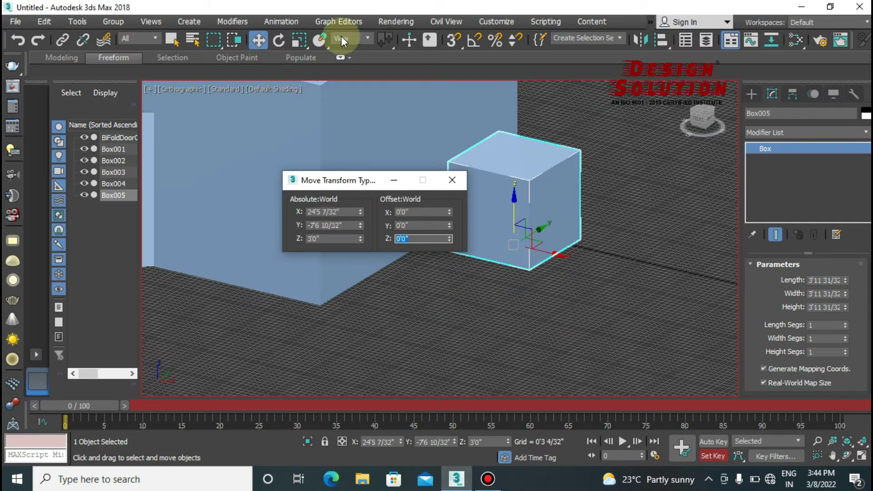
click(451, 187)
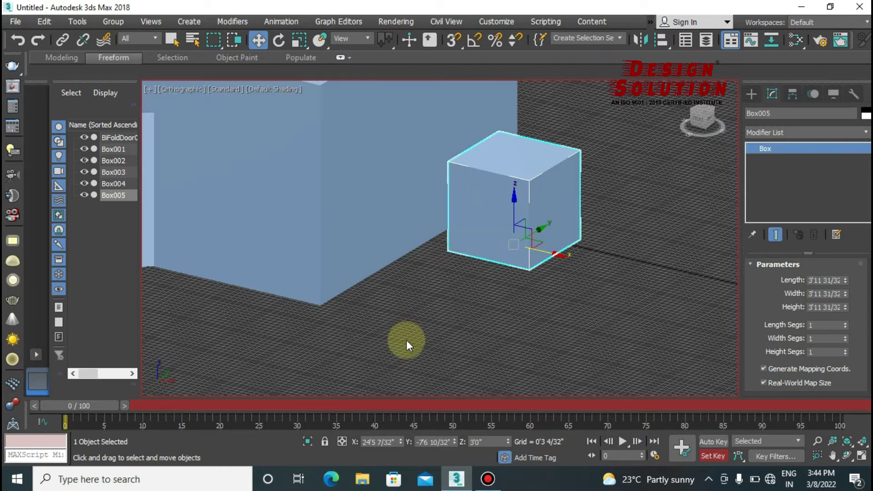
- In Top view, move Box005 into the right wall at X 17'1 23/32", Y -4'3 23/32"
key(t)
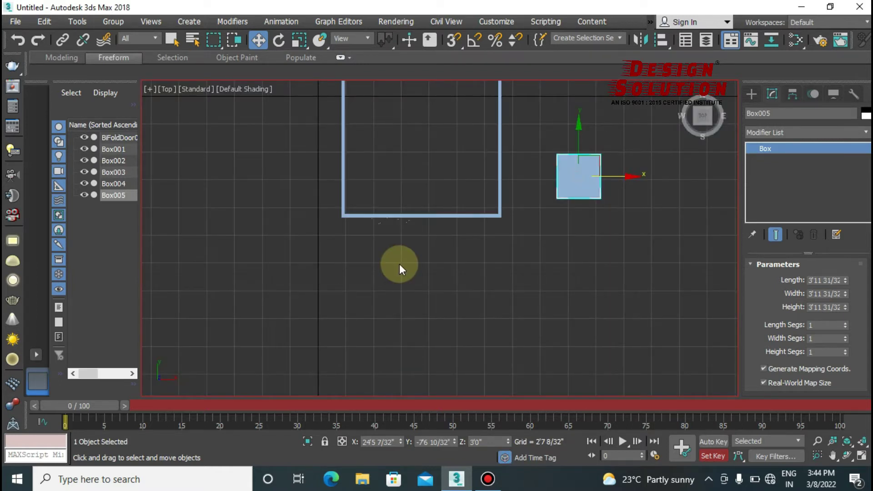
scroll(399, 263, down, 3)
scroll(477, 225, up, 3)
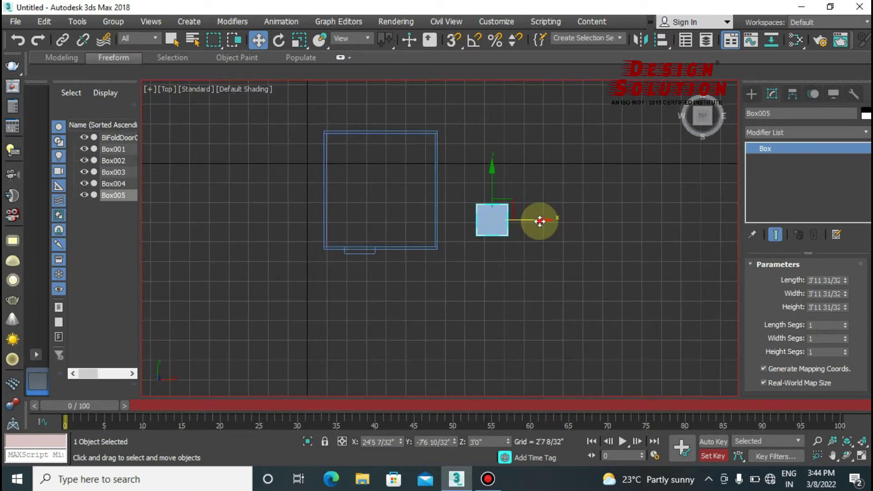
drag(539, 221, 473, 220)
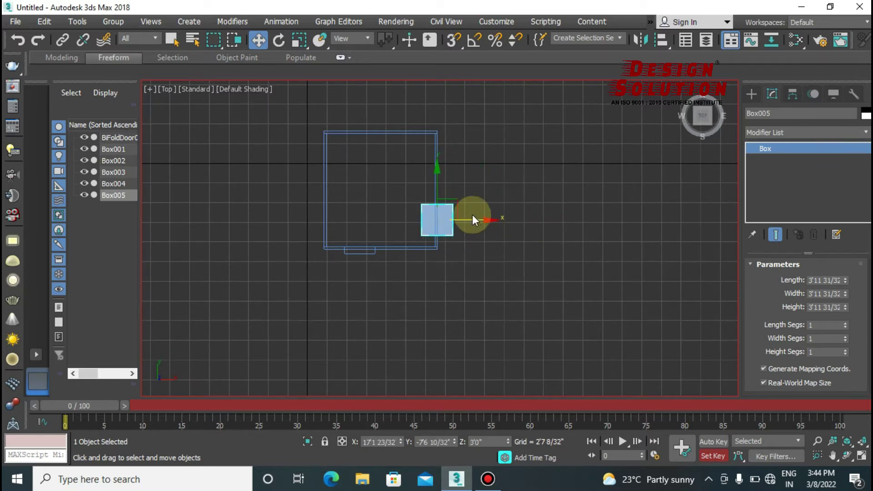
drag(432, 174, 435, 169)
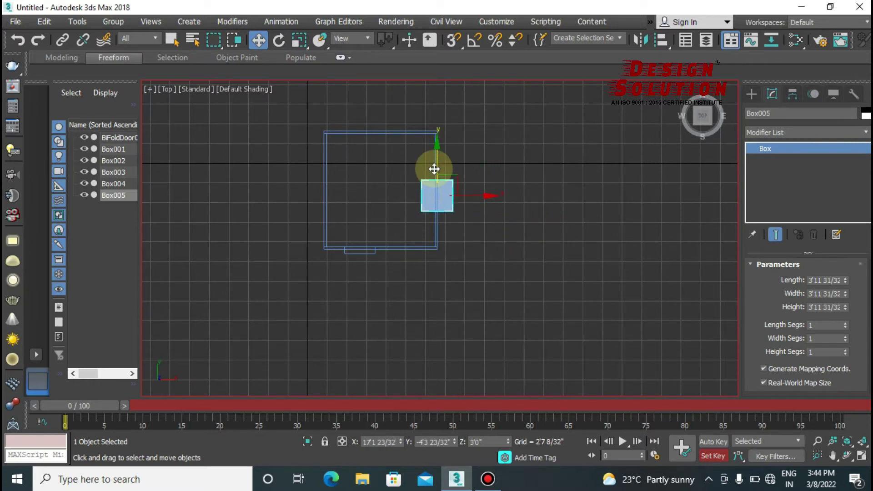
scroll(409, 241, down, 5)
- Orbit back to a 3D view of the room and clear the selection
alt+middle_drag(427, 295, 395, 191)
scroll(404, 204, up, 2)
scroll(500, 207, up, 3)
scroll(605, 194, up, 2)
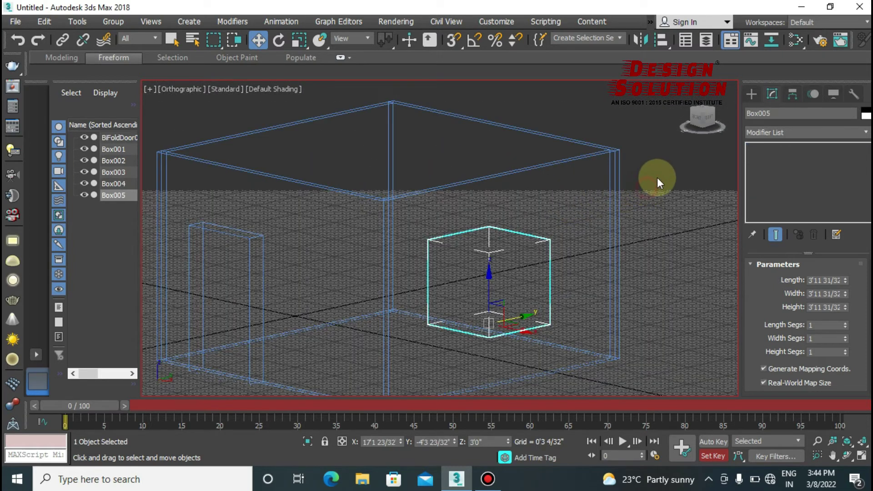
click(656, 182)
click(751, 94)
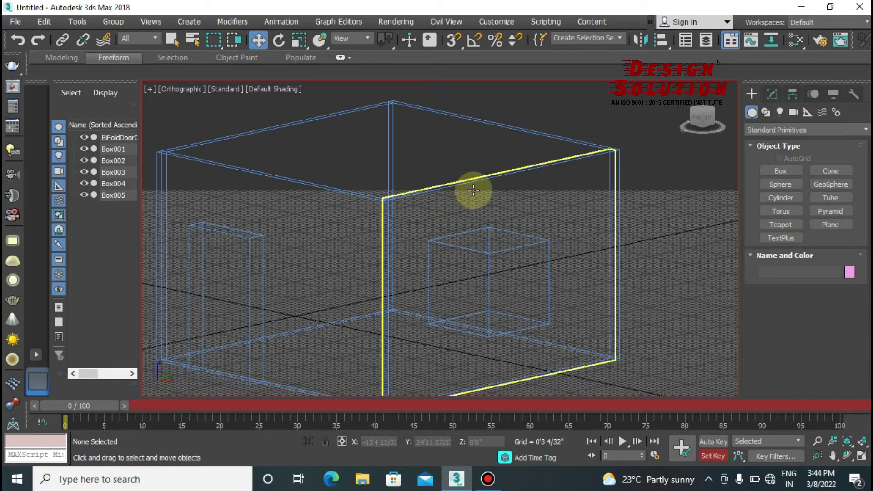
- ProBoolean-subtract Box005 from wall Box002 to cut a square window opening
key(F3)
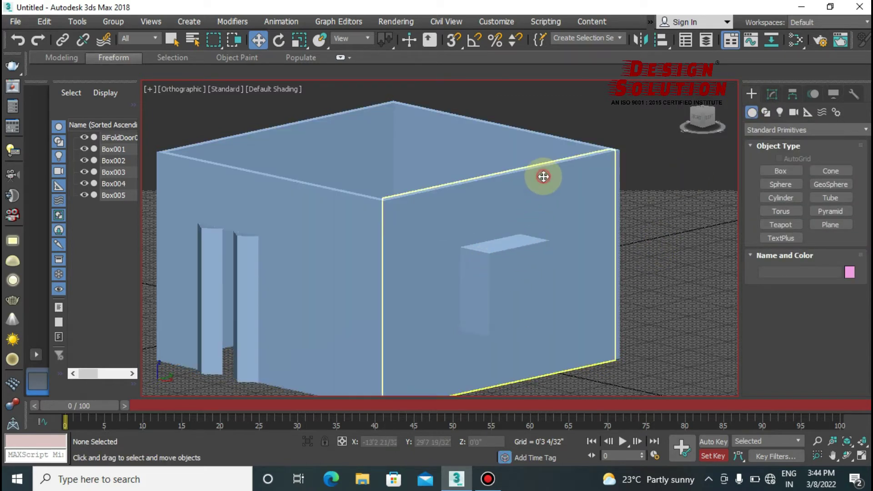
click(544, 176)
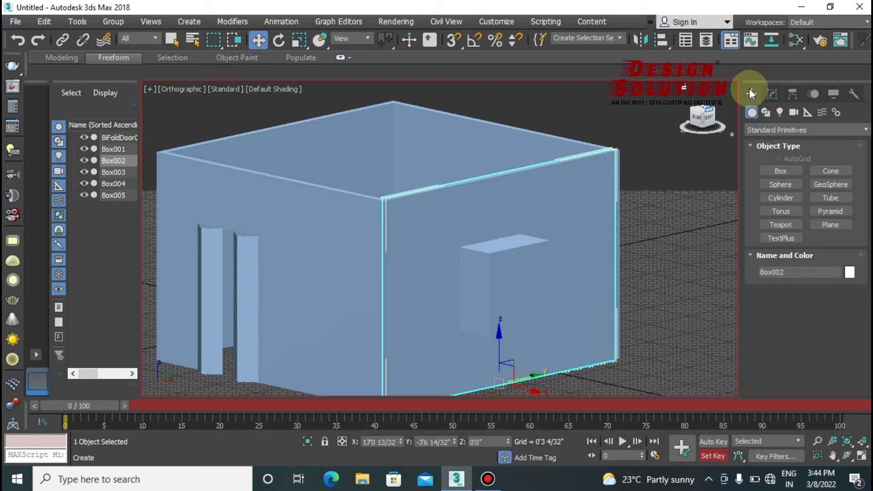
click(756, 130)
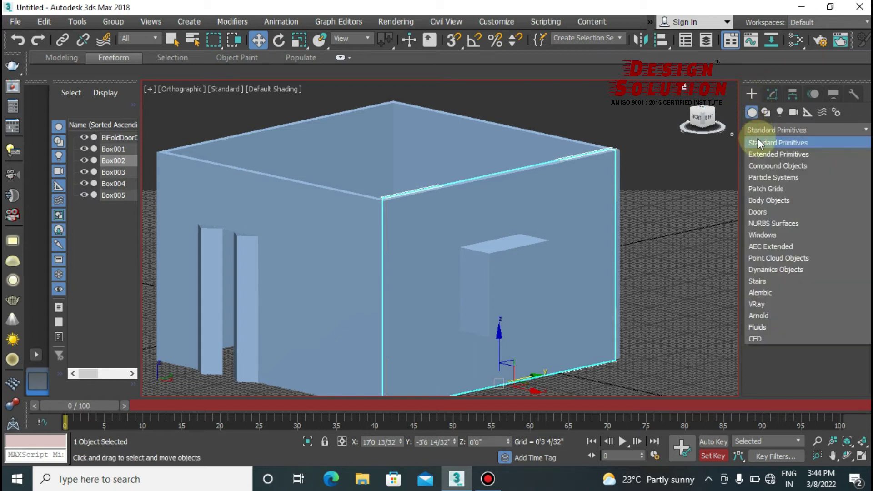
click(761, 166)
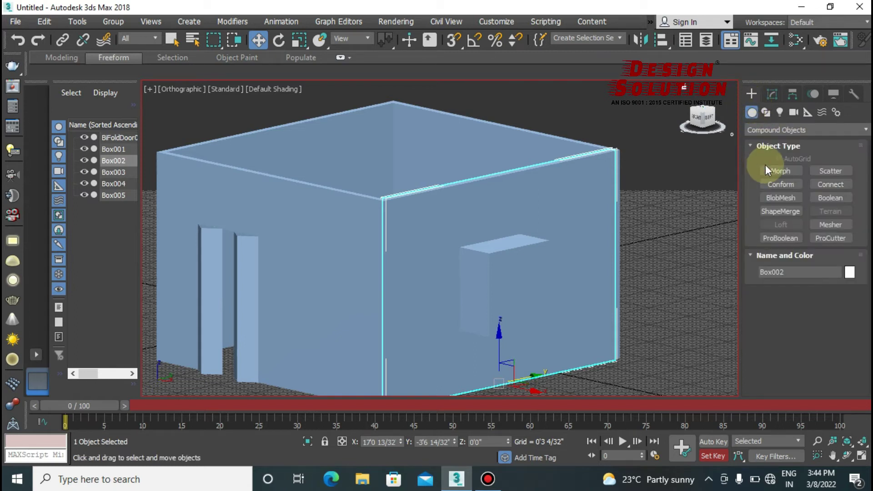
click(783, 238)
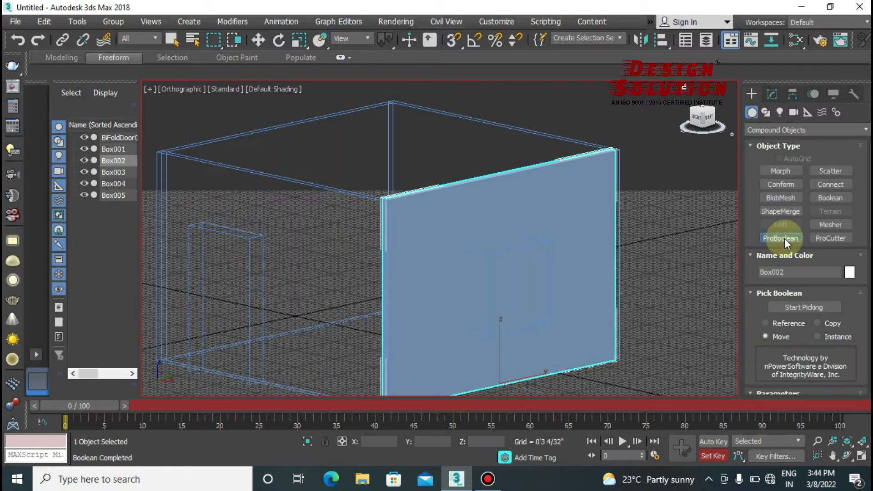
click(803, 308)
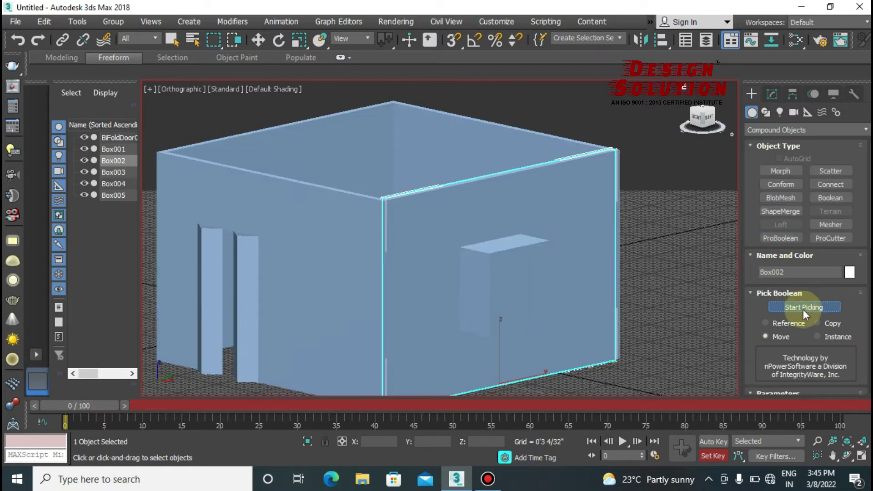
click(524, 256)
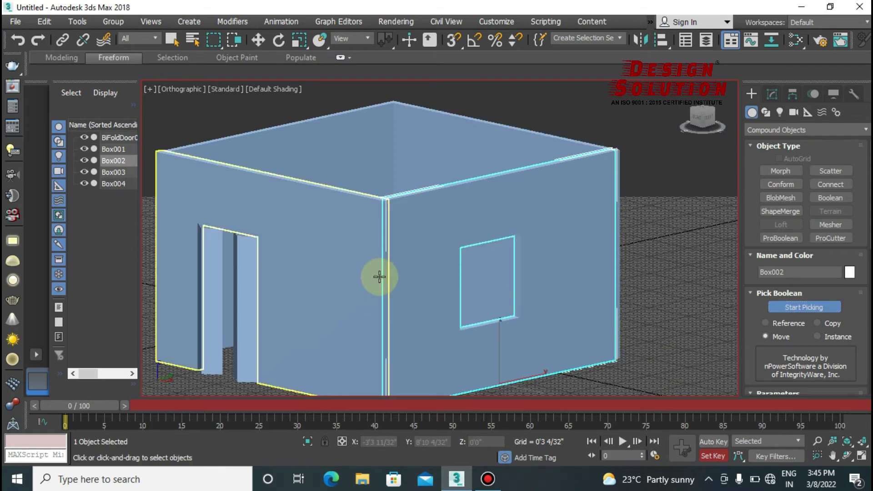
key(w)
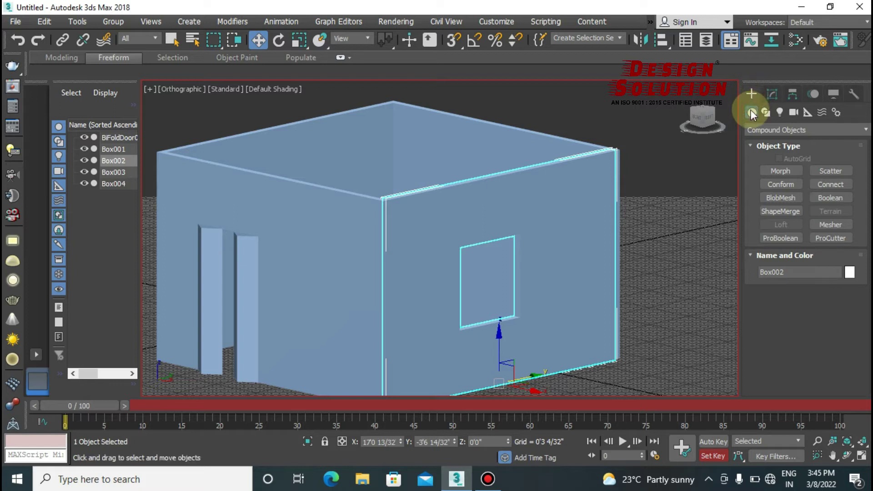
- Set the Create panel to Windows and choose the Awning window type
click(755, 129)
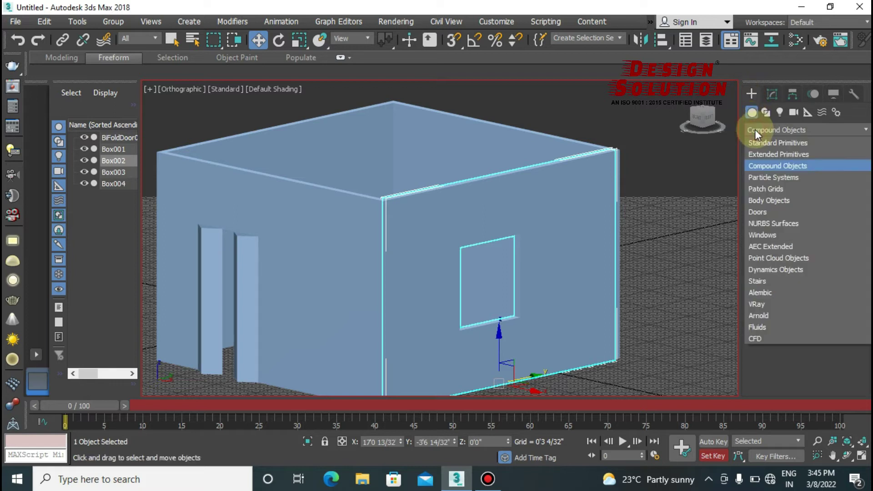
click(756, 235)
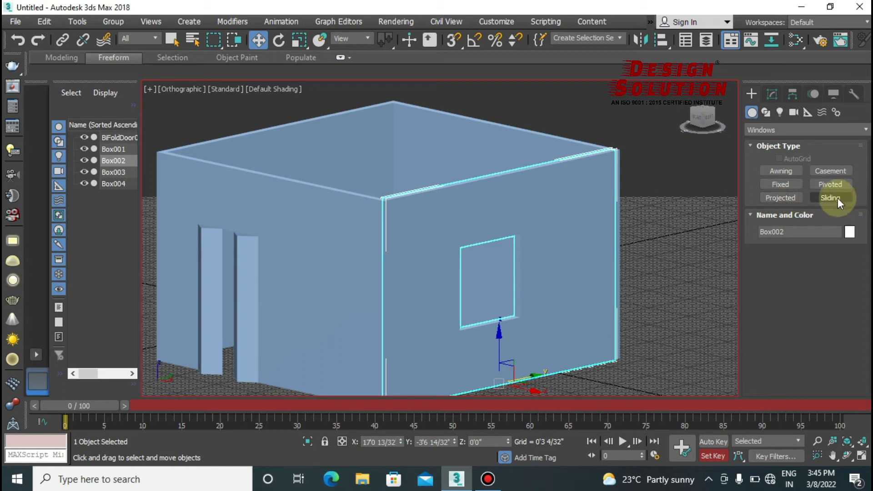
click(783, 171)
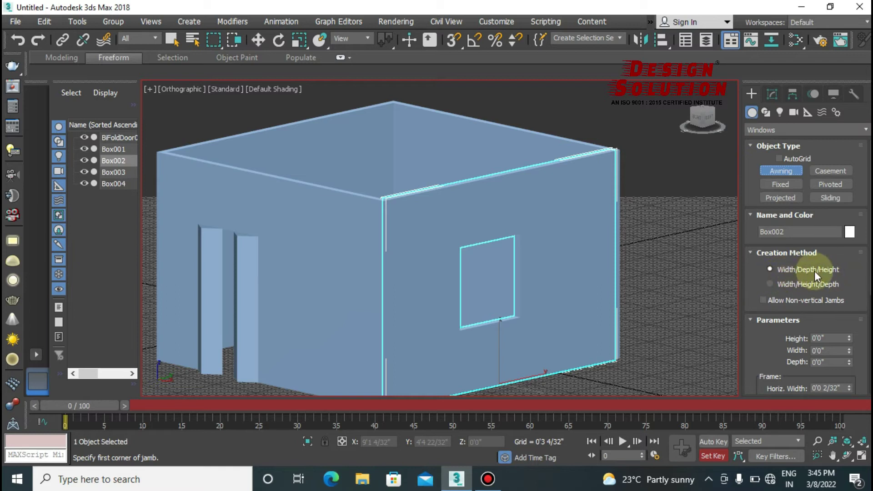
- With 3D Snap on, draw a 3'11 31/32" wide, 3'11 30/32" high awning window in the opening
click(451, 39)
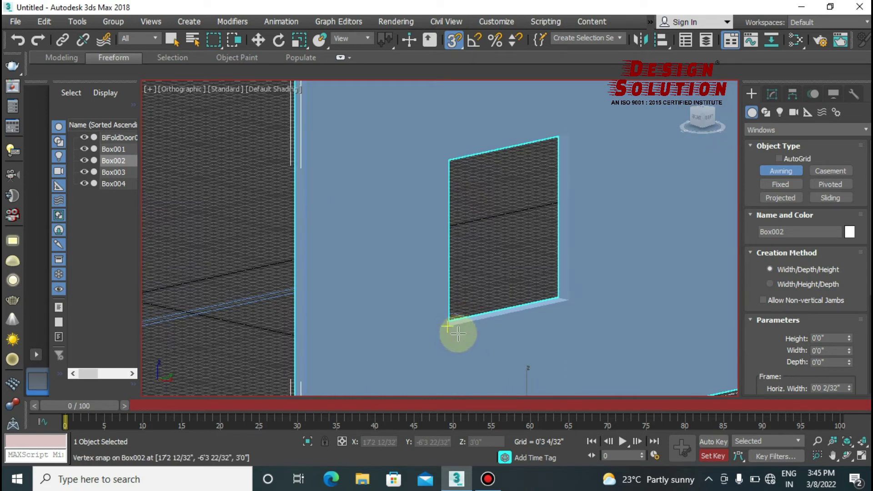
drag(460, 326, 563, 304)
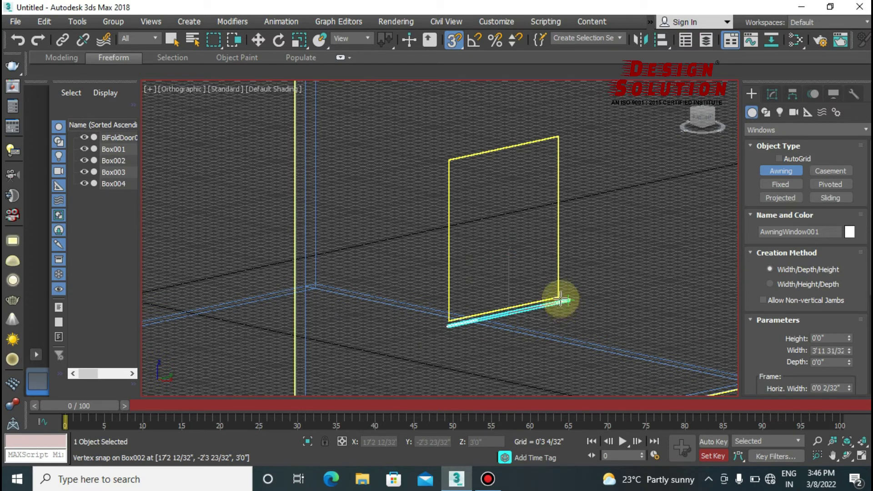
drag(561, 299, 560, 298)
click(556, 289)
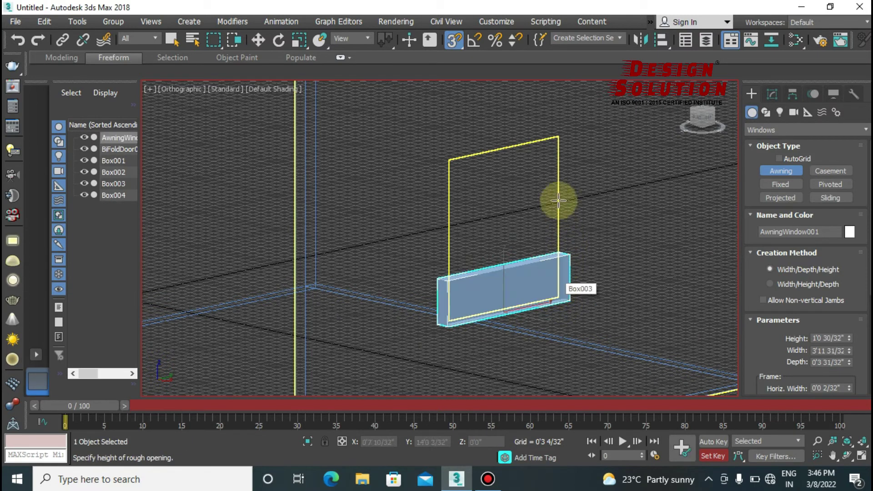
click(559, 132)
click(477, 283)
scroll(503, 288, down, 3)
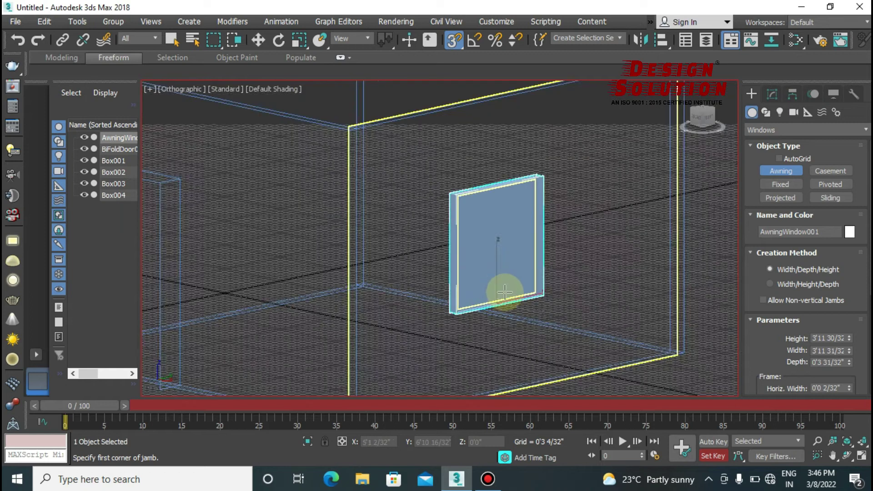
key(w)
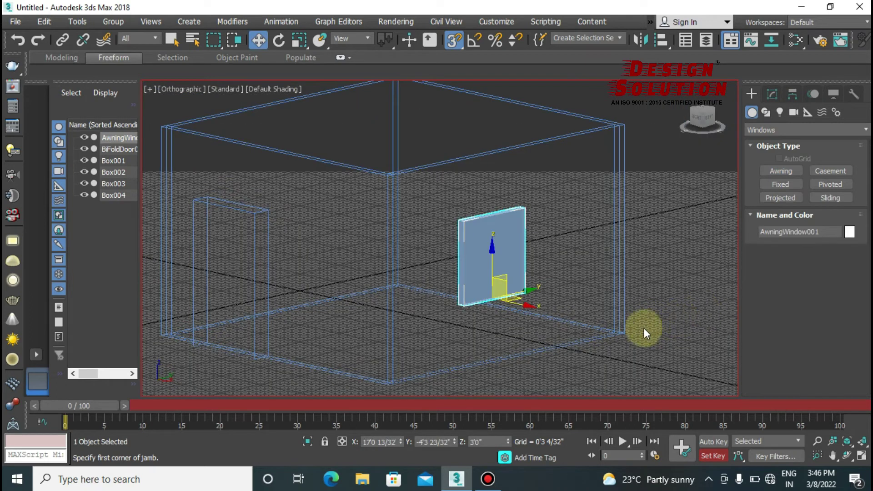
click(772, 94)
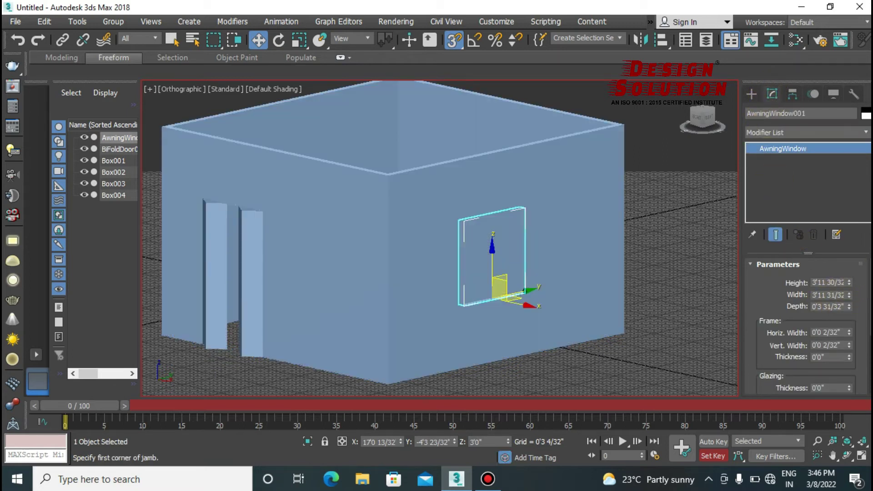
- Set the awning window to 77% open, trying panel counts up to 5 then back to 1
drag(869, 291, 868, 293)
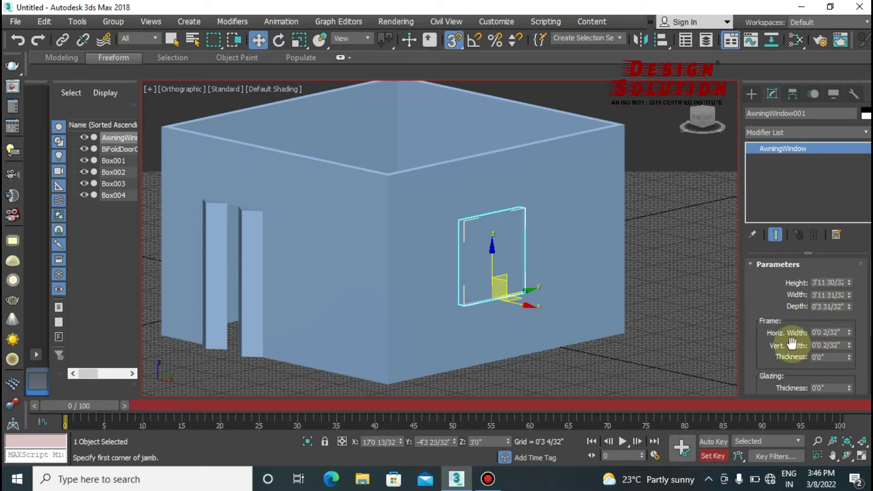
mouse_move(870, 294)
mouse_down()
mouse_move(870, 356)
mouse_move(468, 277)
mouse_up()
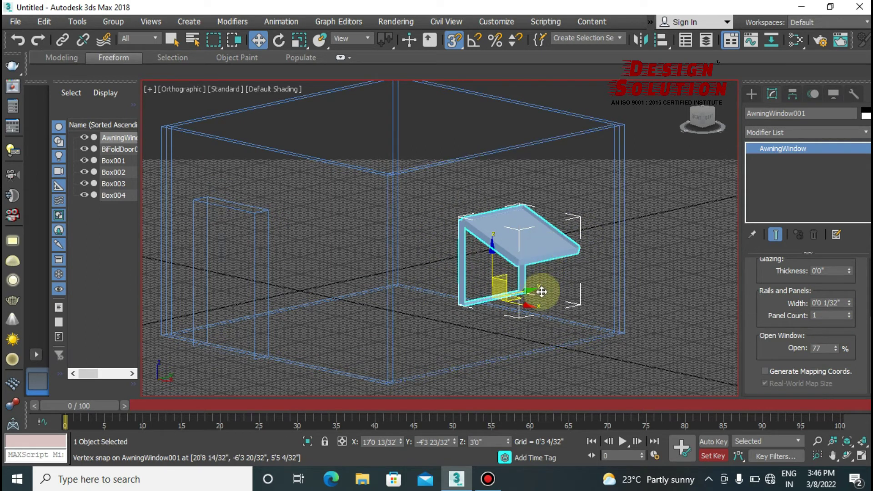
click(849, 314)
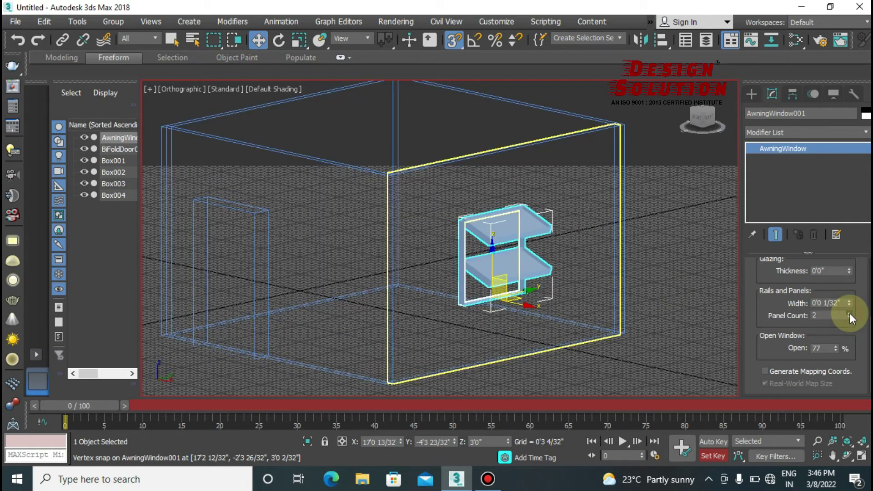
click(849, 313)
click(849, 314)
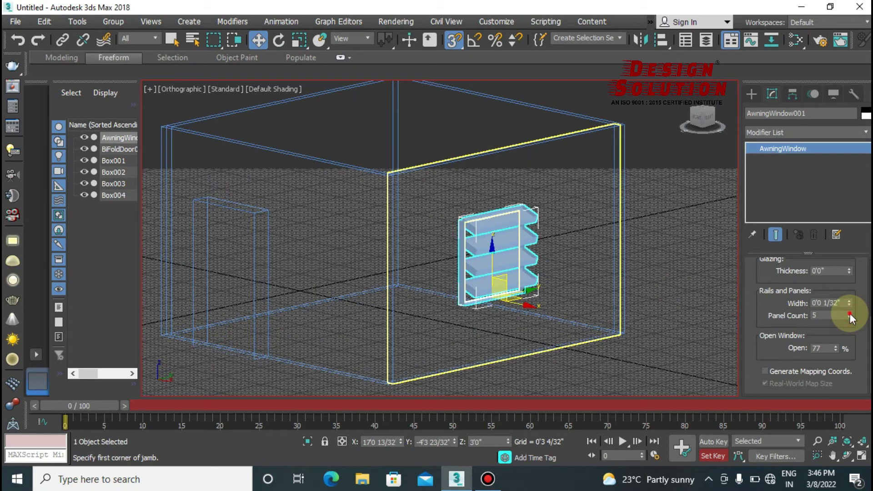
click(848, 318)
click(849, 318)
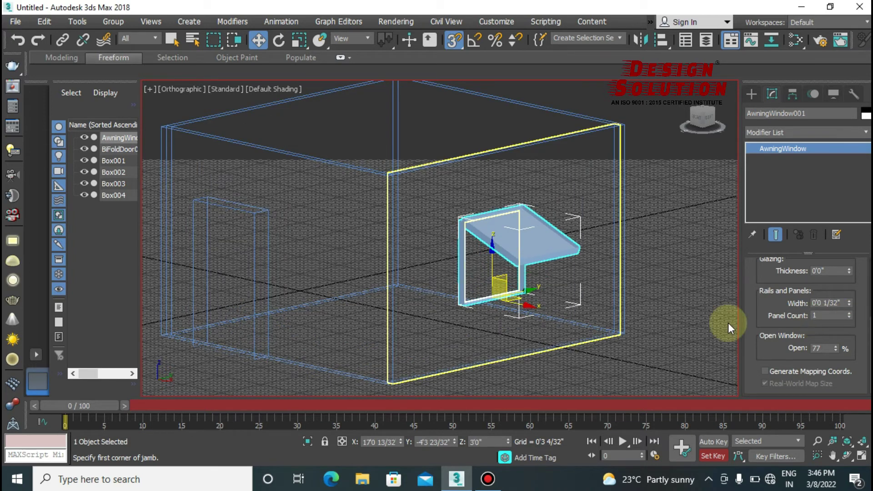
- Toggle between shaded and wireframe display to check the window
key(F3)
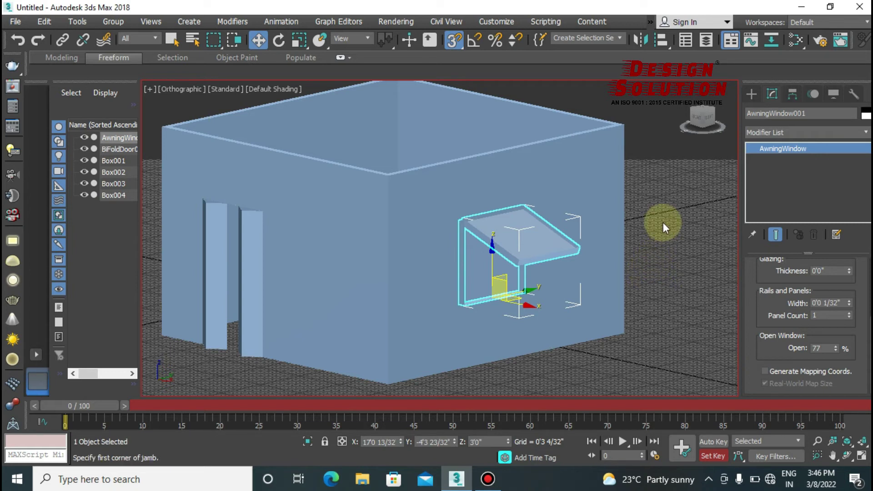
key(F3)
key(F3)
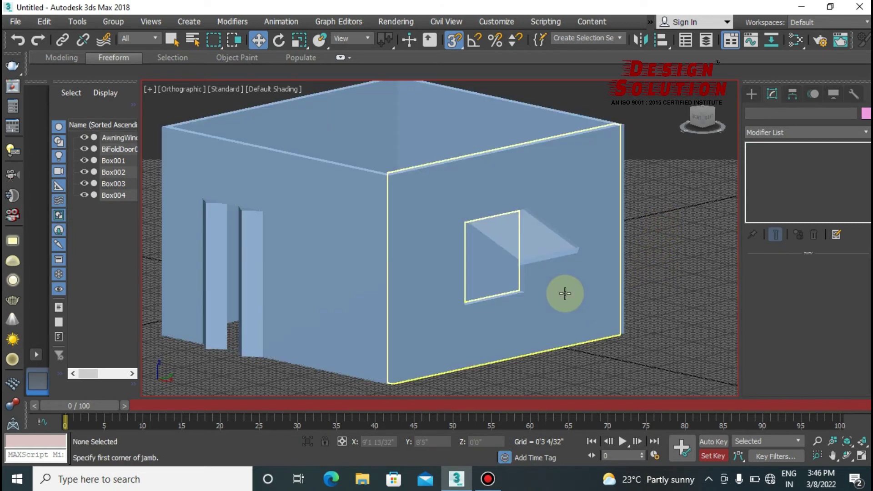
key(F3)
- Delete AwningWindow001 and choose the Sliding window type
click(513, 240)
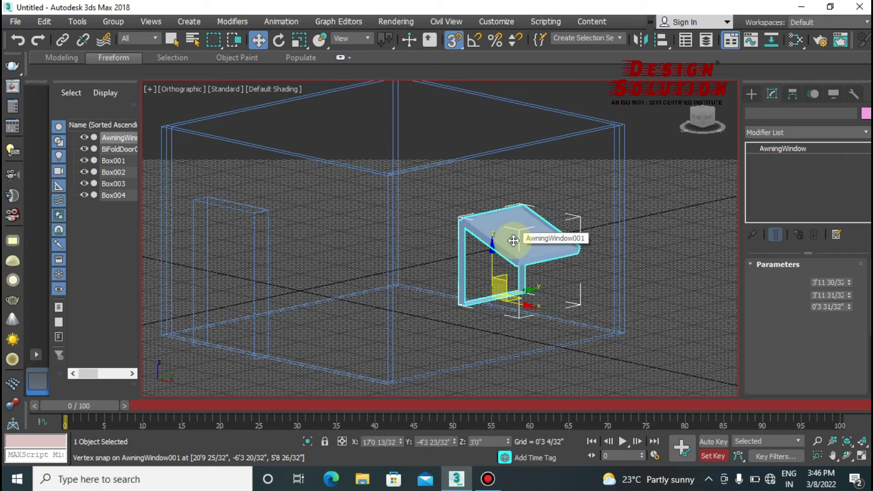
key(Delete)
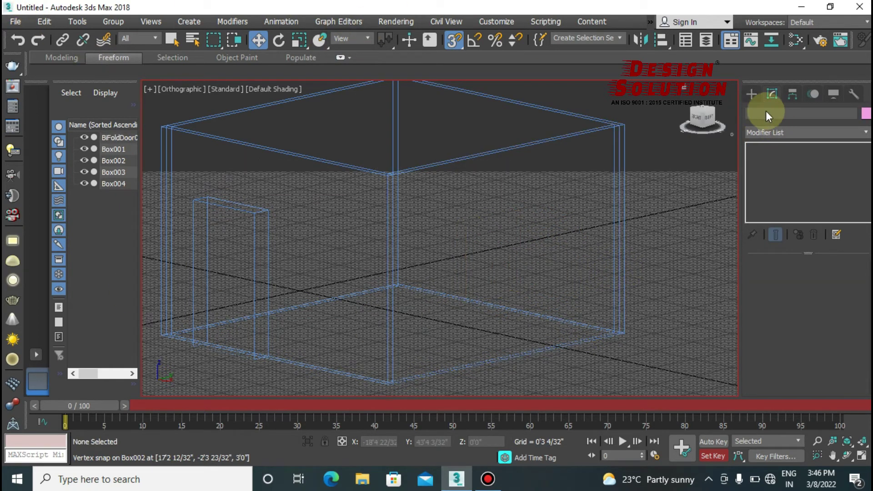
click(756, 94)
click(814, 175)
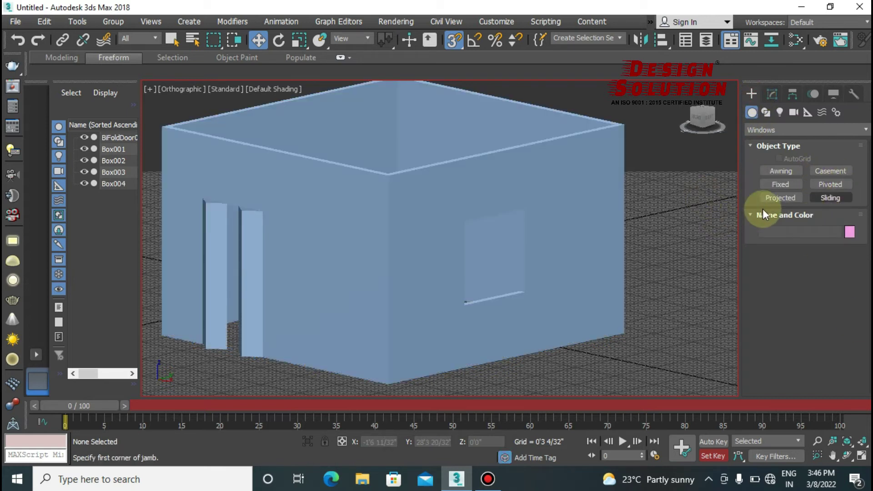
click(681, 203)
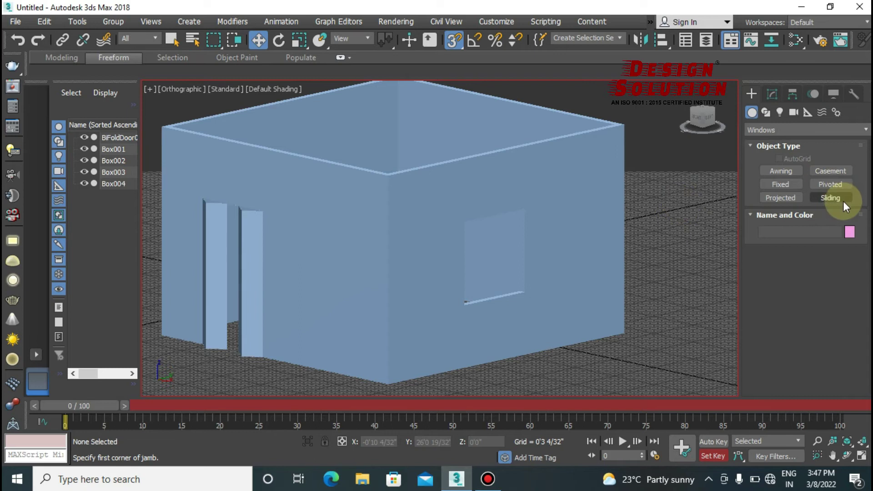
click(831, 199)
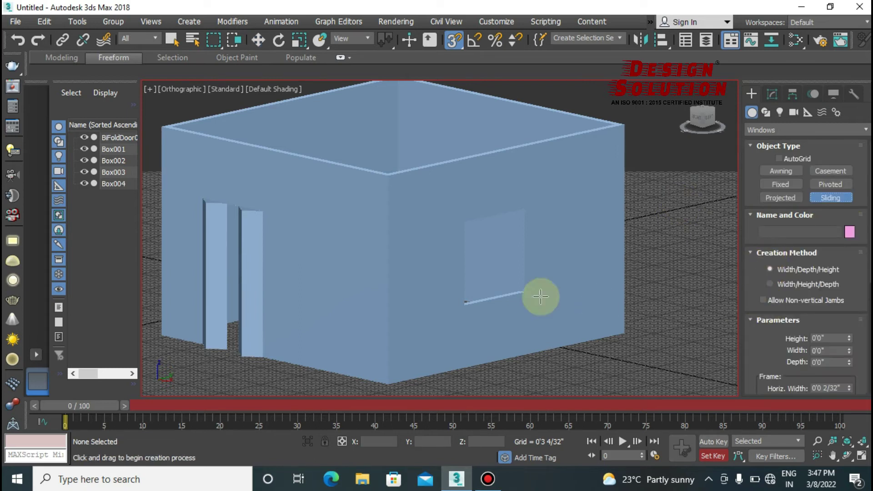
- Draw SlidingWindow001 in the opening, 3'11 31/32" wide, 3'11 30/32" high, 0'3 31/32" deep
key(F3)
scroll(475, 337, up, 5)
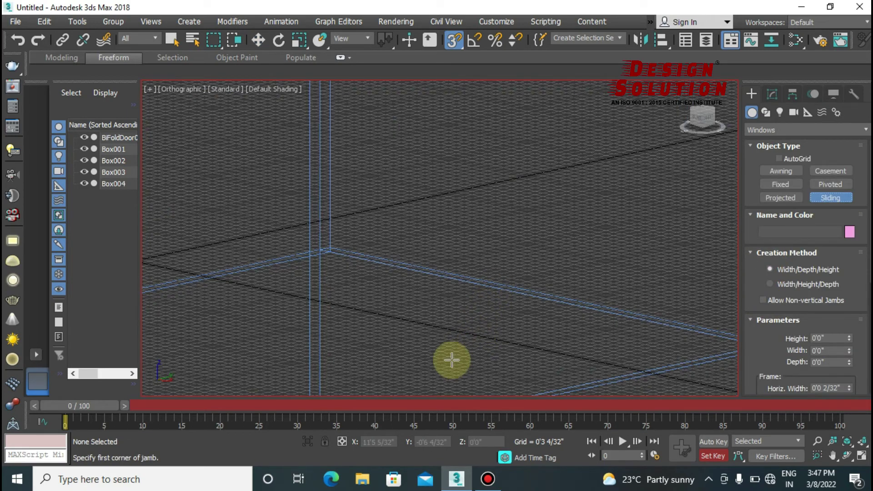
scroll(450, 361, down, 5)
key(F3)
key(F3)
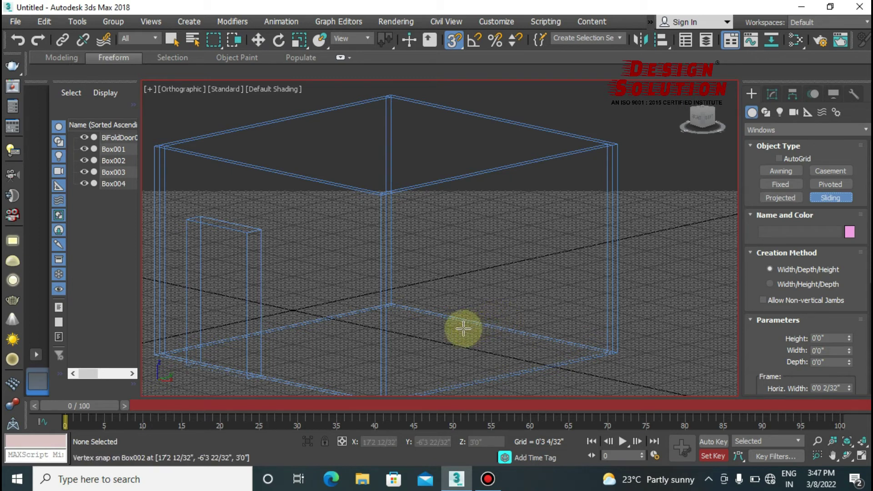
drag(462, 328, 518, 314)
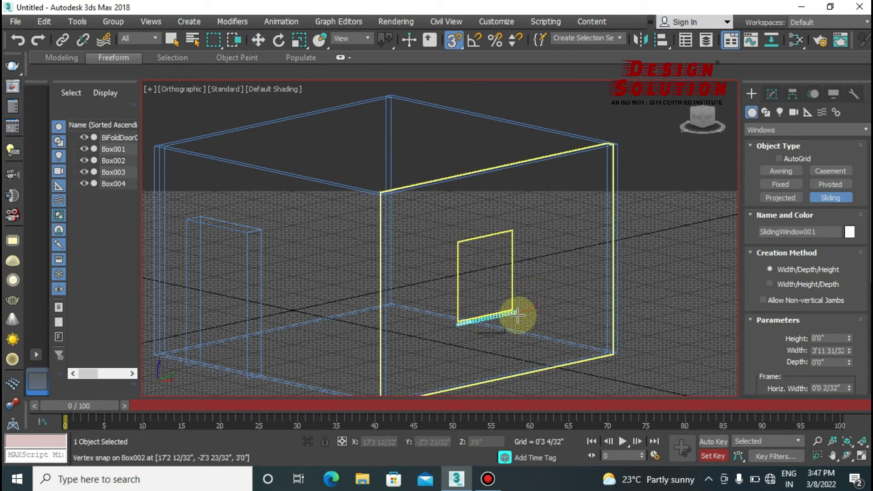
click(512, 305)
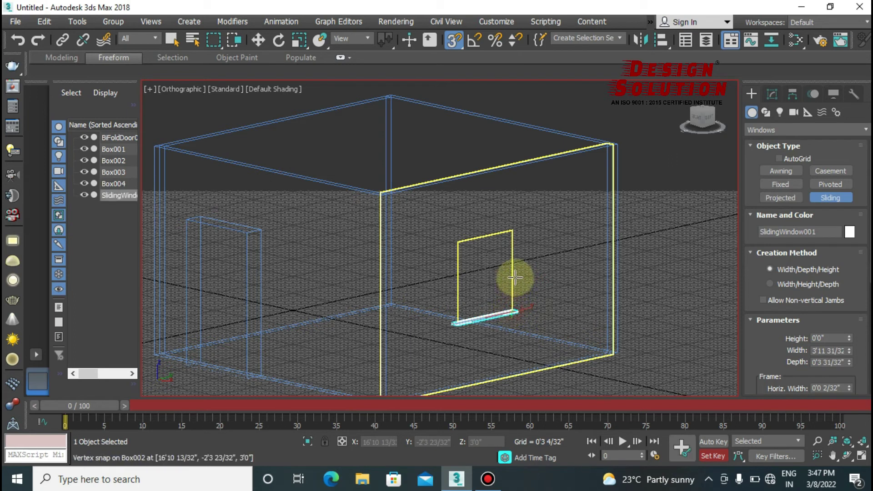
click(513, 234)
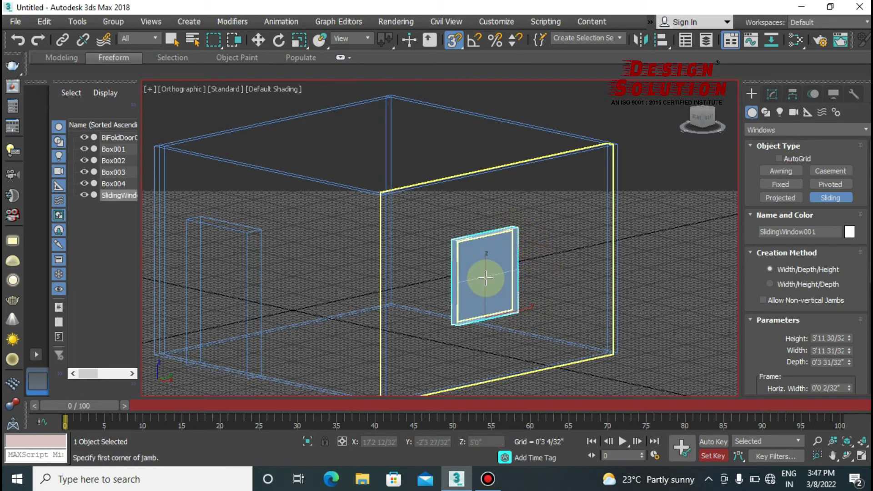
scroll(500, 282, up, 3)
click(772, 94)
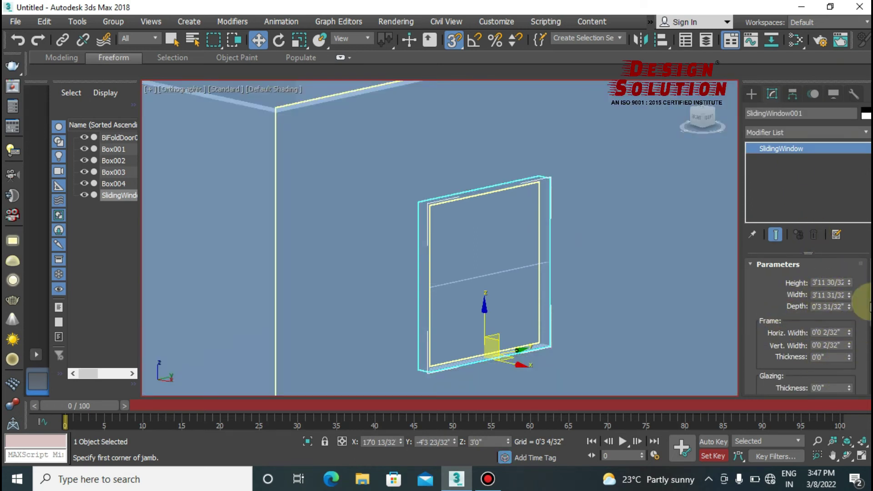
- Set SlidingWindow001 to open 85% with Hung turned off so the sash slides sideways
scroll(855, 318, down, 2)
scroll(850, 327, down, 2)
scroll(846, 337, down, 2)
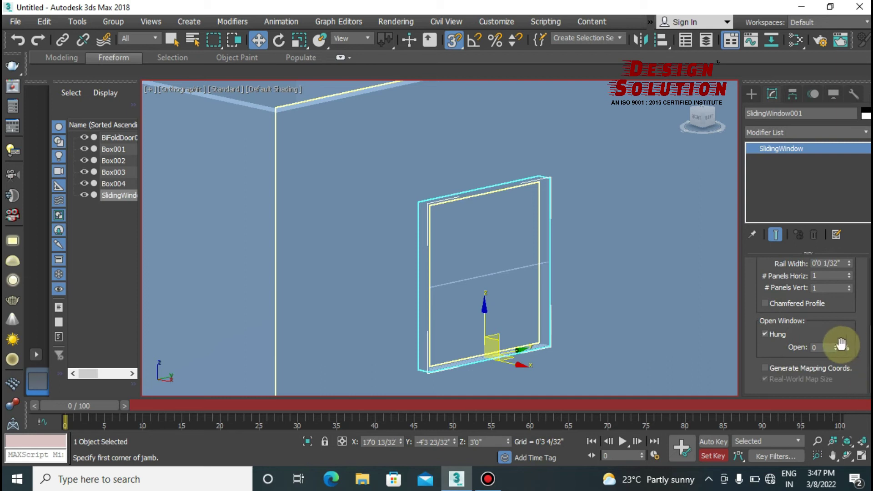
drag(837, 348, 834, 277)
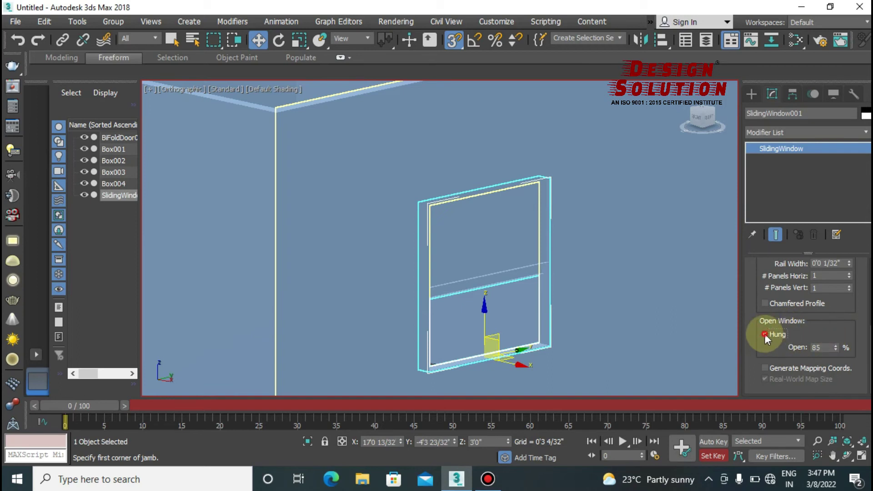
click(765, 336)
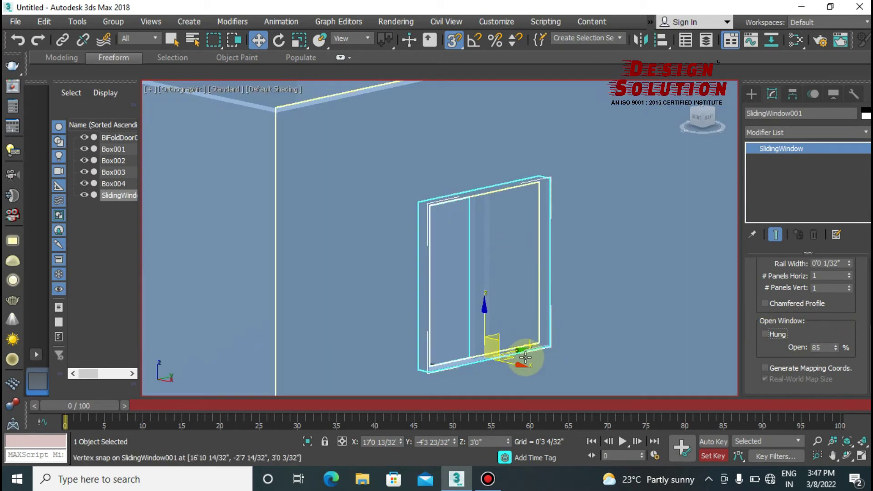
scroll(455, 196, down, 3)
scroll(469, 228, down, 2)
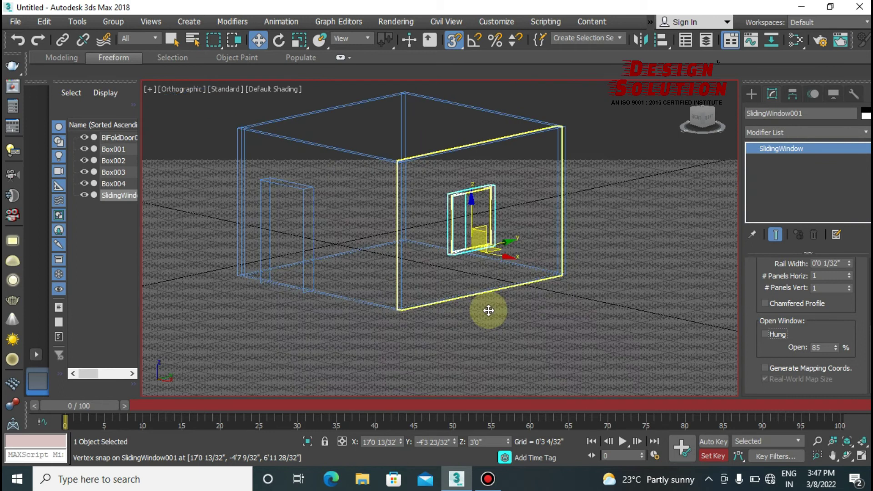
scroll(488, 310, down, 3)
mouse_move(446, 312)
alt+middle_down()
mouse_move(408, 322)
mouse_move(343, 319)
mouse_move(363, 320)
alt+middle_up()
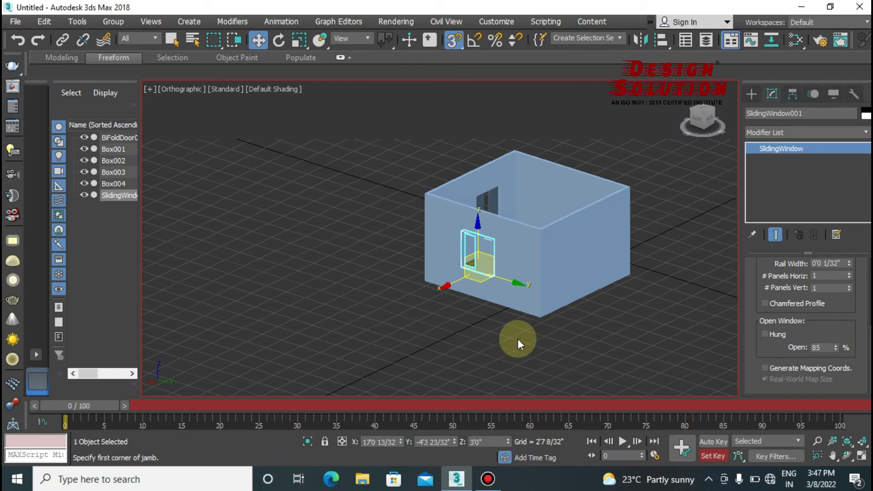
- Deselect the sliding window and turn off 3D Snaps
click(752, 97)
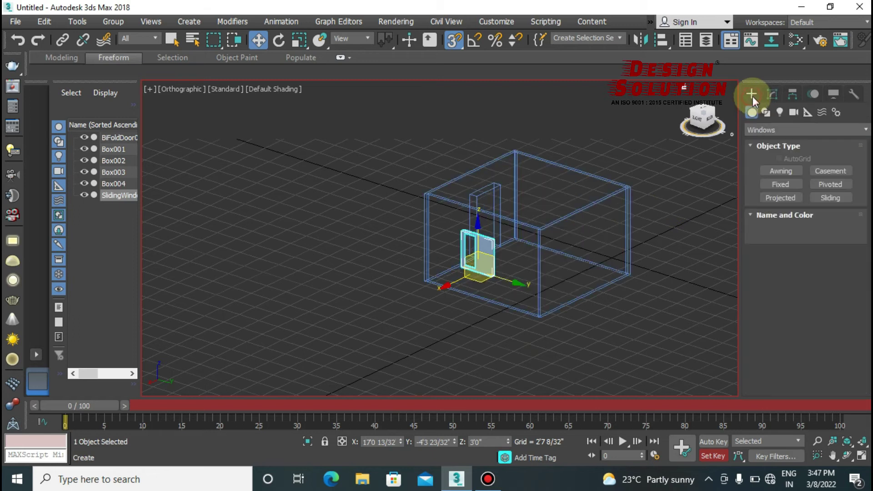
click(488, 342)
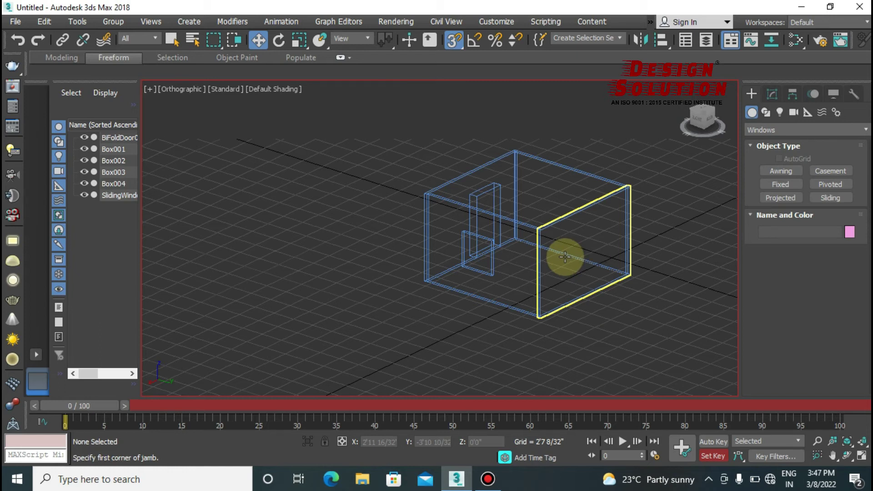
click(455, 41)
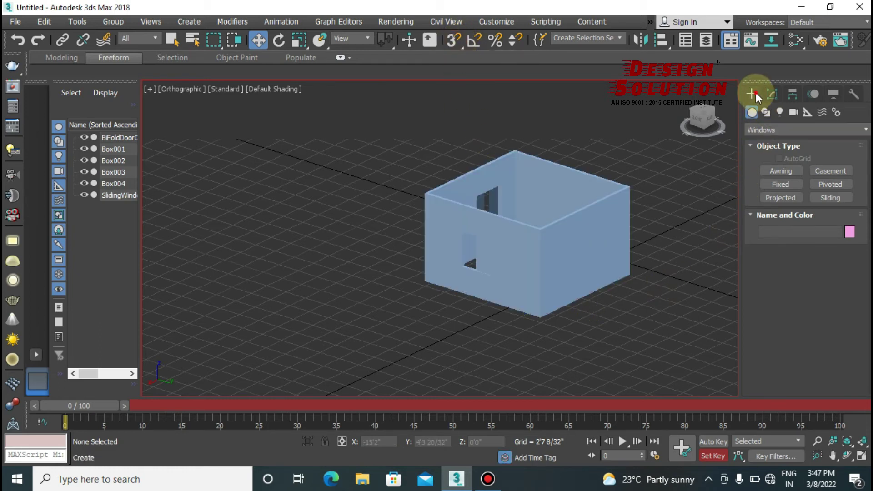
- Draw standard-primitive Box005 beside the right wall, about 6'8" by 7'2" and 9'0" tall
click(765, 130)
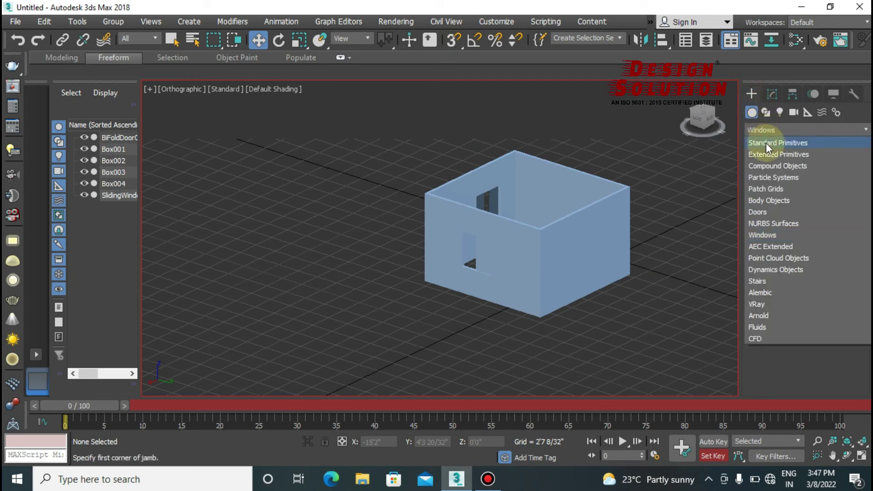
click(766, 143)
click(774, 170)
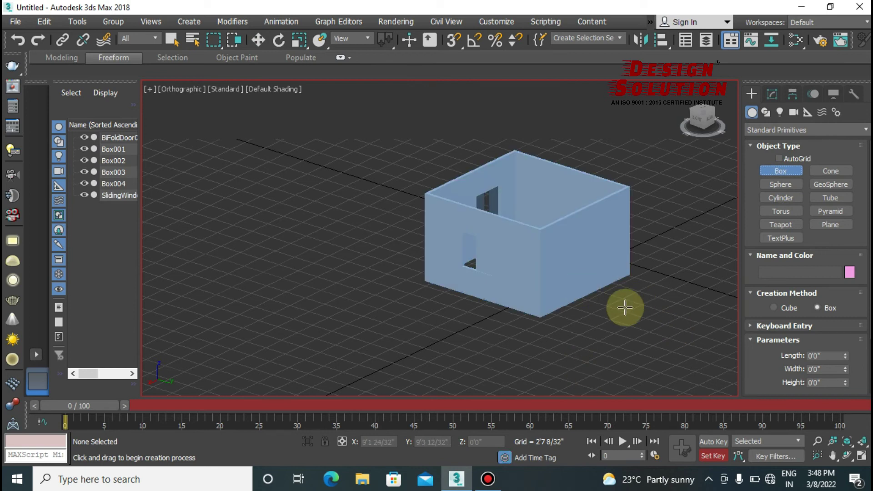
drag(625, 308, 627, 347)
click(658, 263)
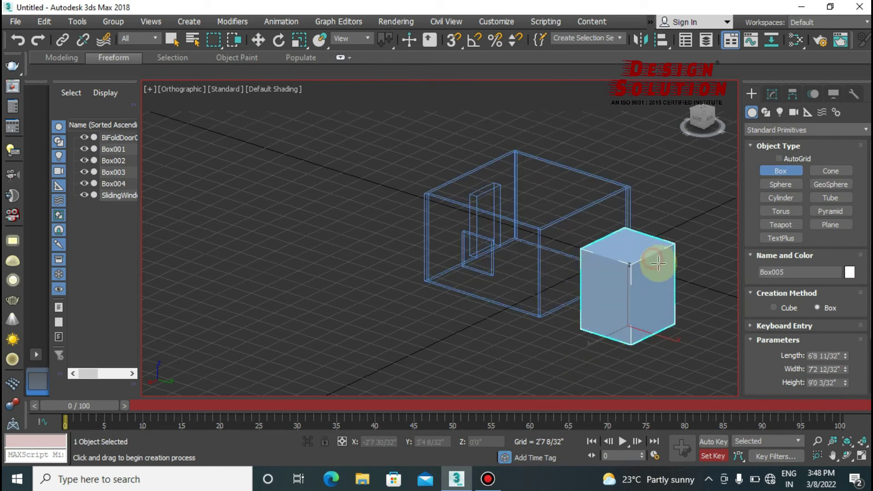
key(w)
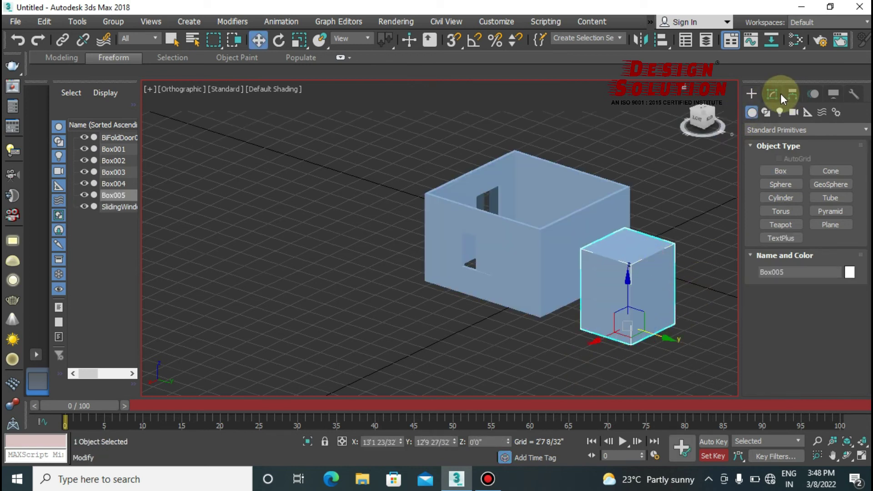
click(782, 93)
- Enter 4' for Box005's length, width and height, making a 3'11 31/32" cube
click(822, 281)
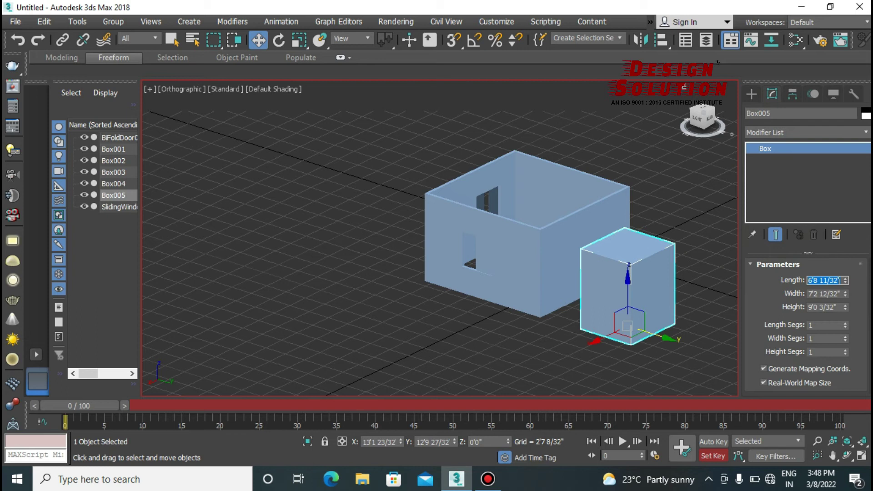
text(4)
key(Tab)
text(4)
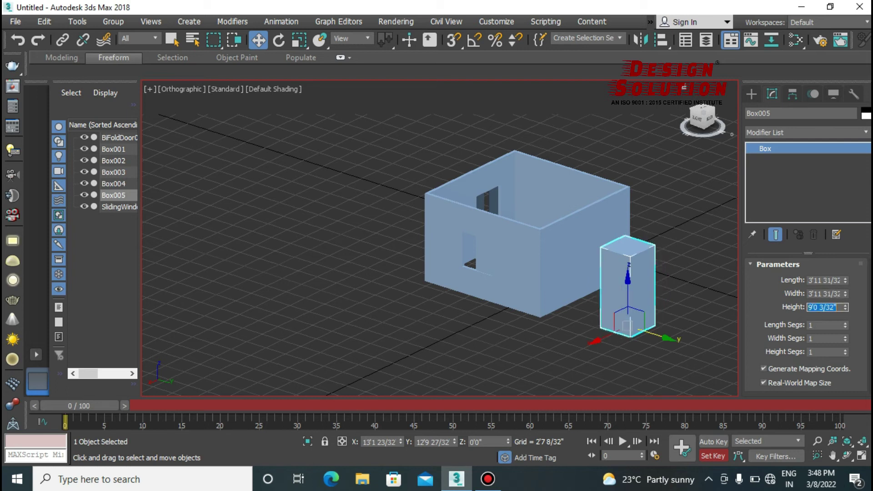
key(Return)
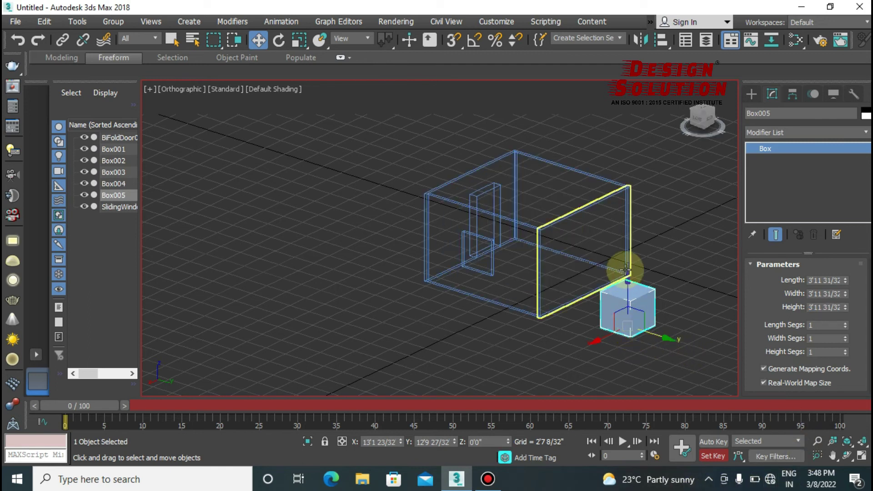
scroll(628, 296, up, 2)
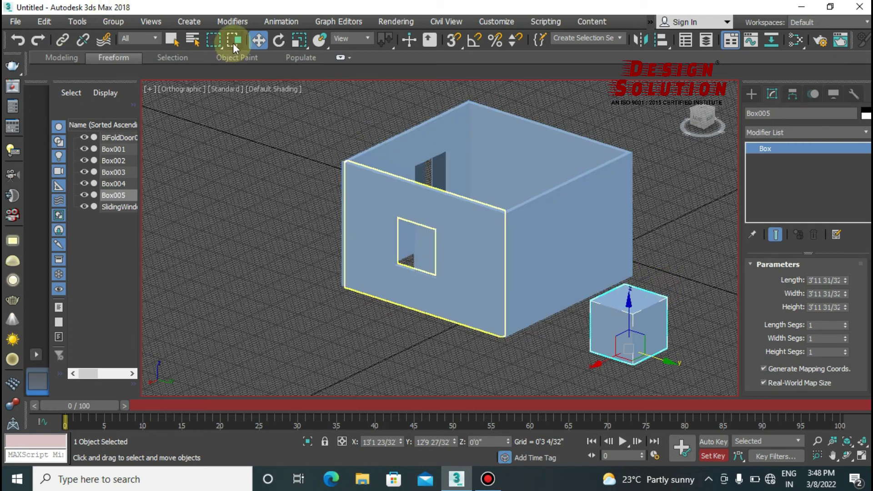
- Raise the cube 3'0" using a Move Offset Z of 3'0"
right_click(264, 41)
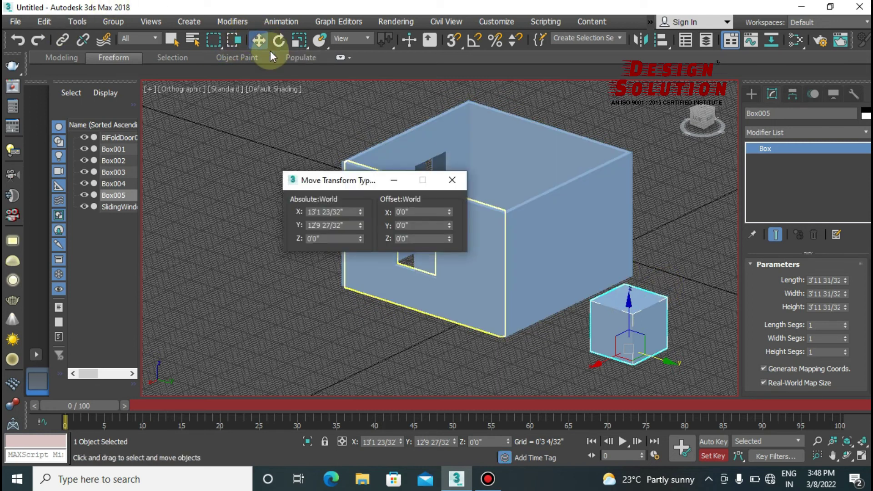
double_click(409, 240)
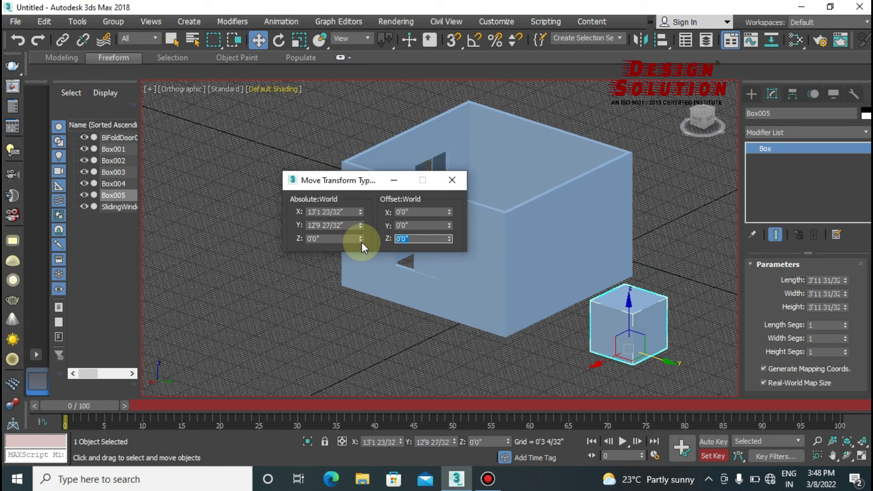
text(3)
key(Return)
key(F3)
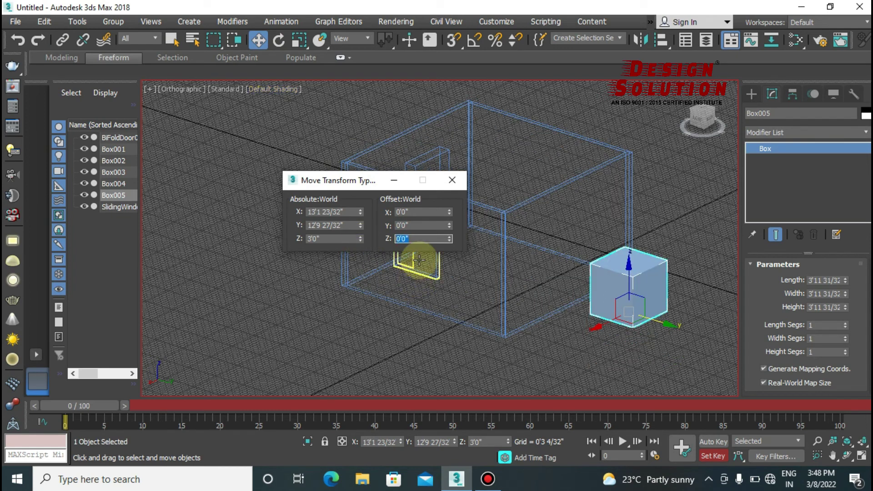
key(F3)
click(453, 180)
- In Top view, move the cube along Y then X so it straddles the far wall
key(t)
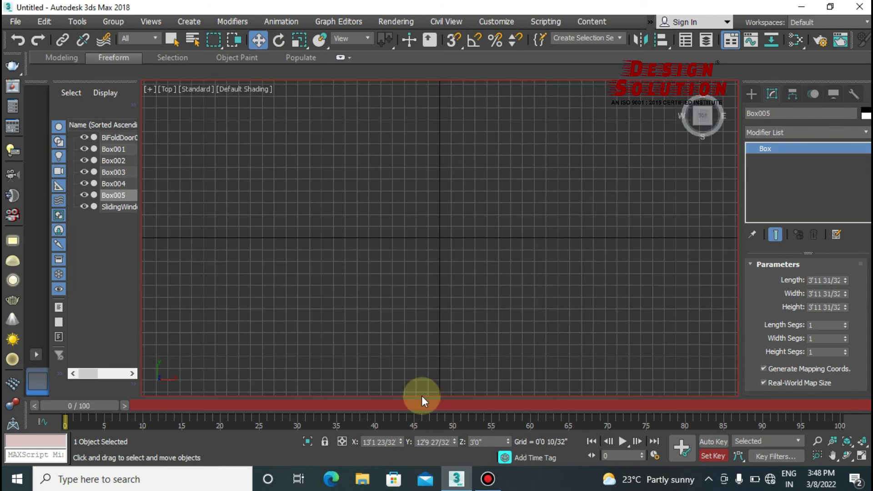
key(z)
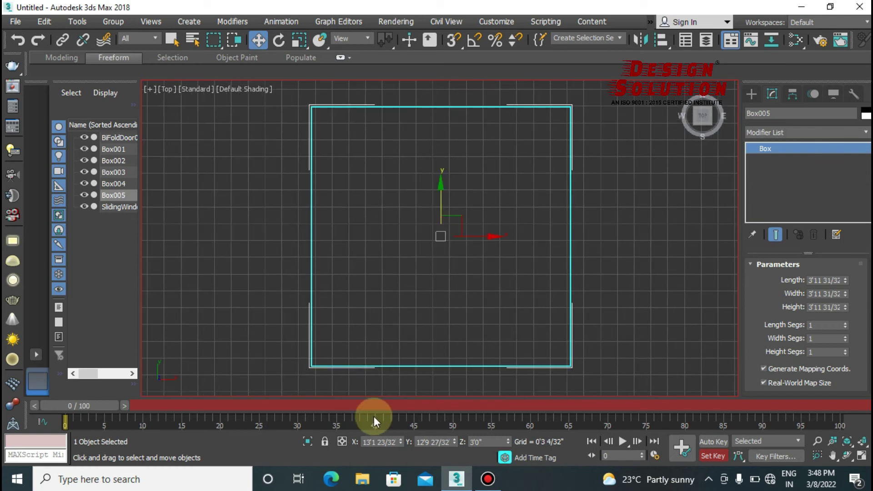
scroll(588, 298, down, 1)
scroll(590, 297, down, 3)
scroll(596, 288, down, 2)
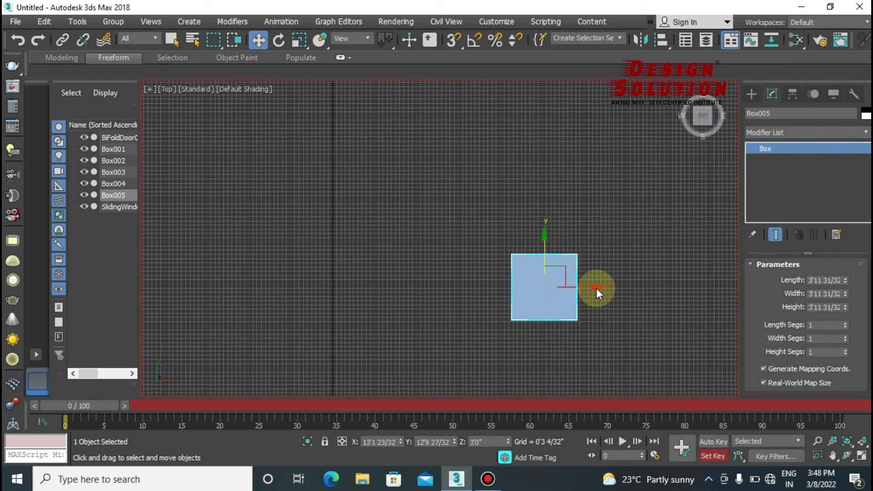
scroll(597, 289, down, 2)
scroll(597, 288, down, 3)
scroll(559, 347, up, 2)
scroll(500, 203, down, 3)
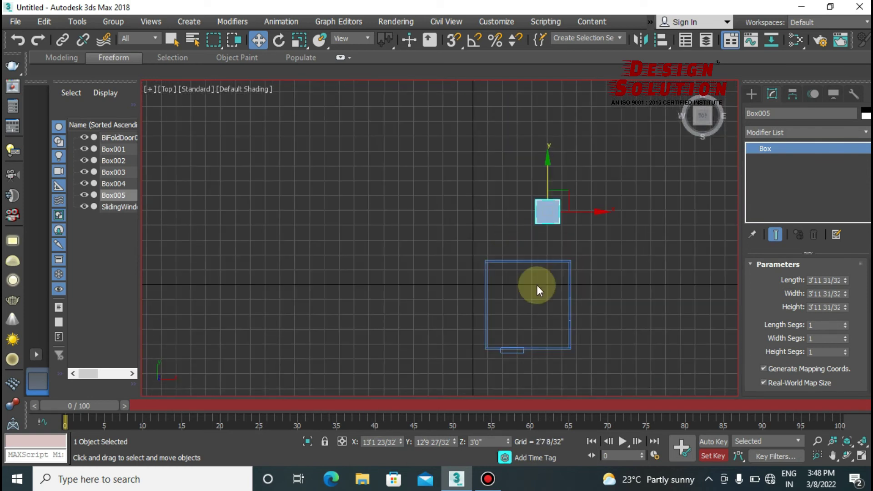
scroll(543, 301, up, 2)
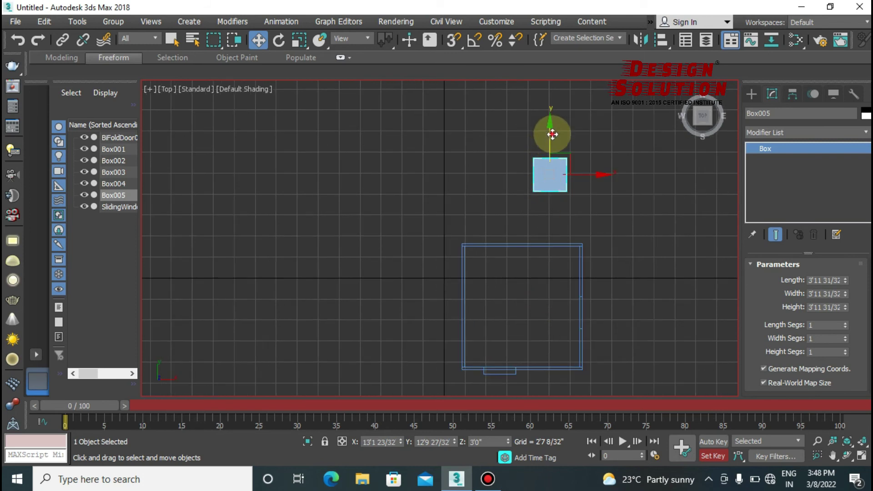
drag(552, 134, 564, 207)
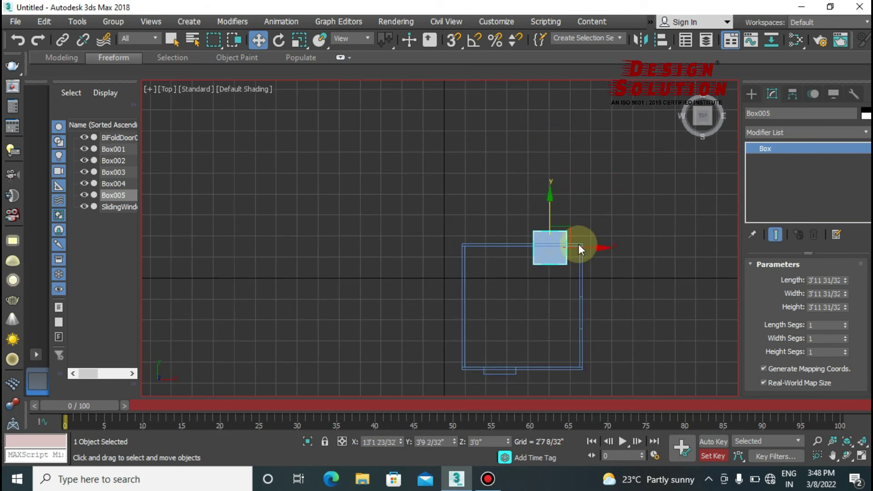
drag(592, 249, 566, 249)
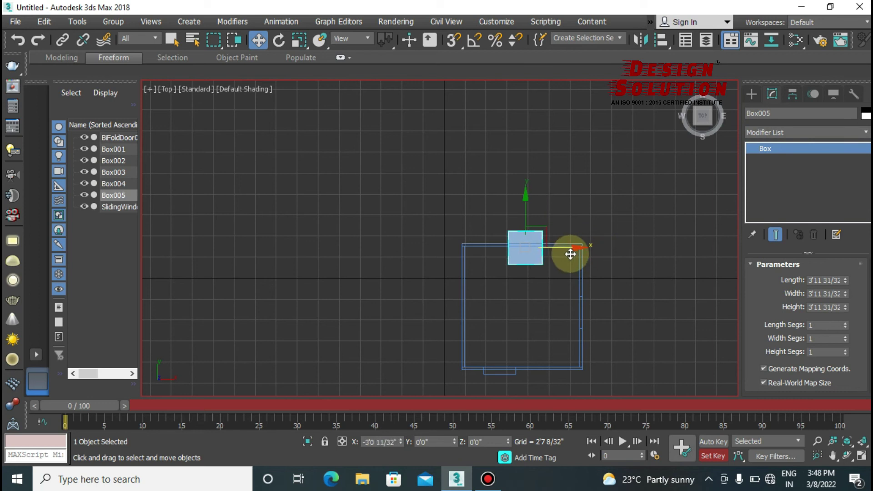
click(636, 288)
mouse_move(568, 278)
alt+middle_down()
mouse_move(441, 301)
mouse_move(438, 284)
mouse_move(612, 351)
mouse_move(623, 293)
alt+middle_up()
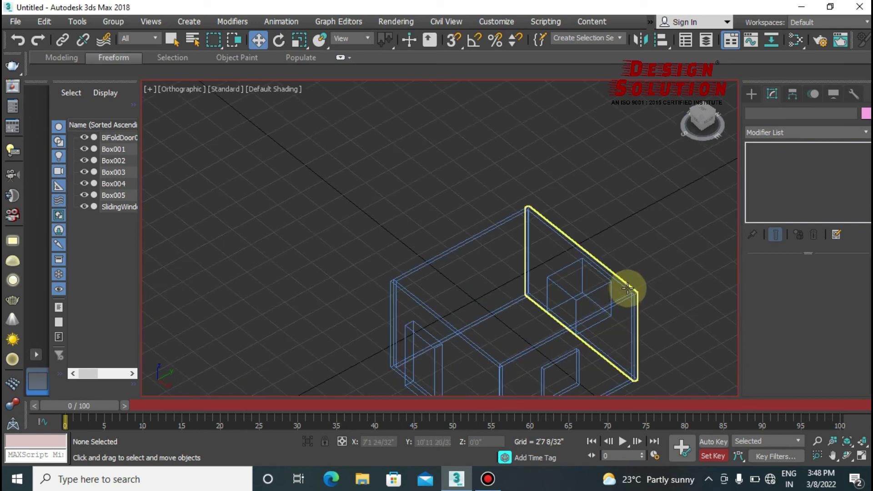
- Select wall Box003 and start a ProBoolean compound object on it
scroll(624, 287, up, 5)
click(624, 287)
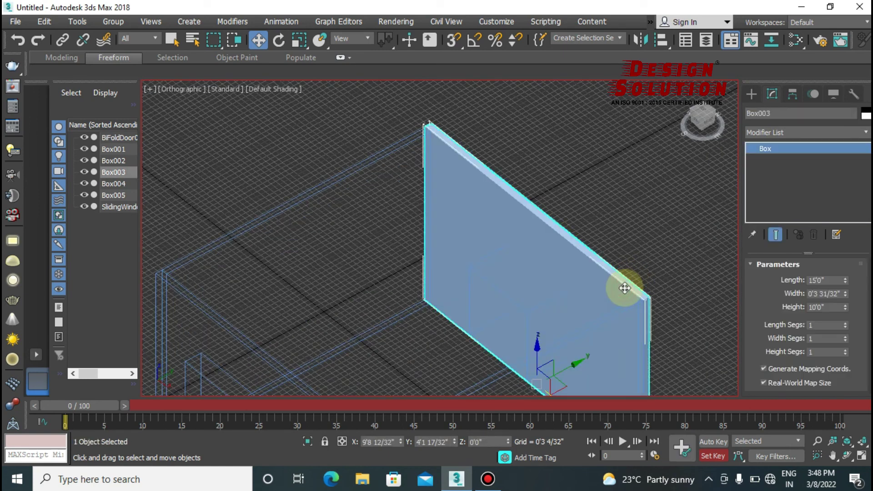
click(751, 94)
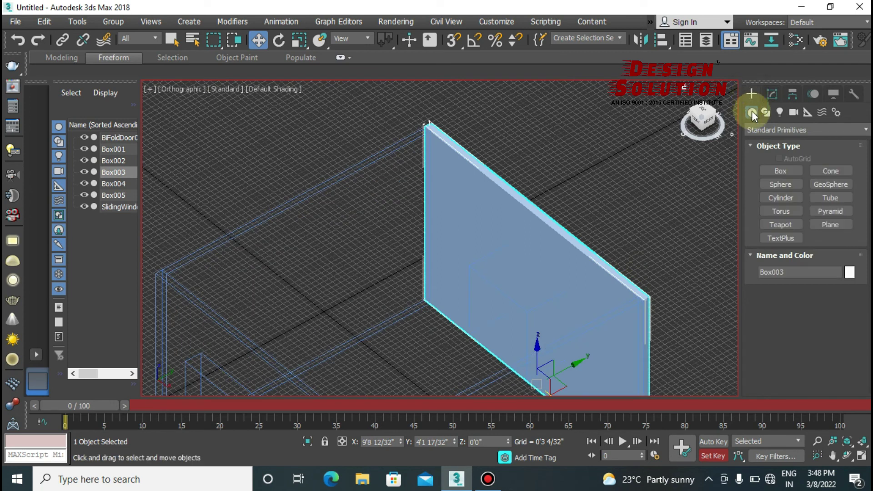
click(759, 129)
click(762, 167)
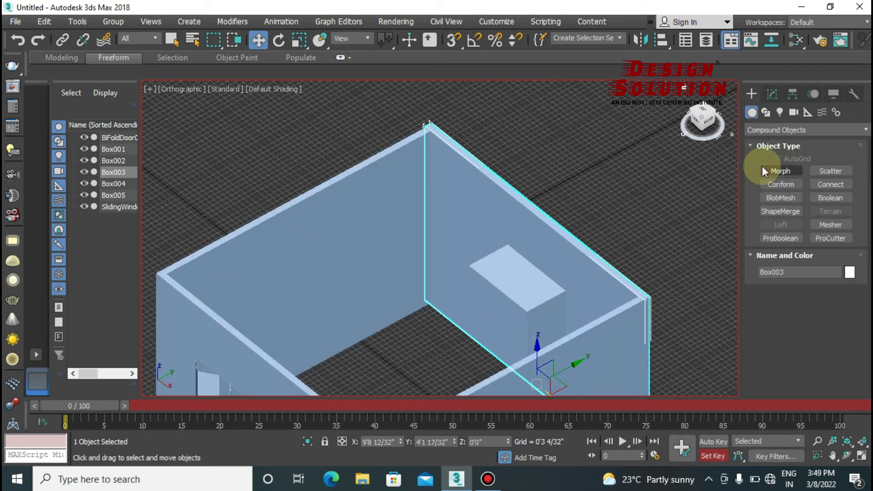
click(780, 238)
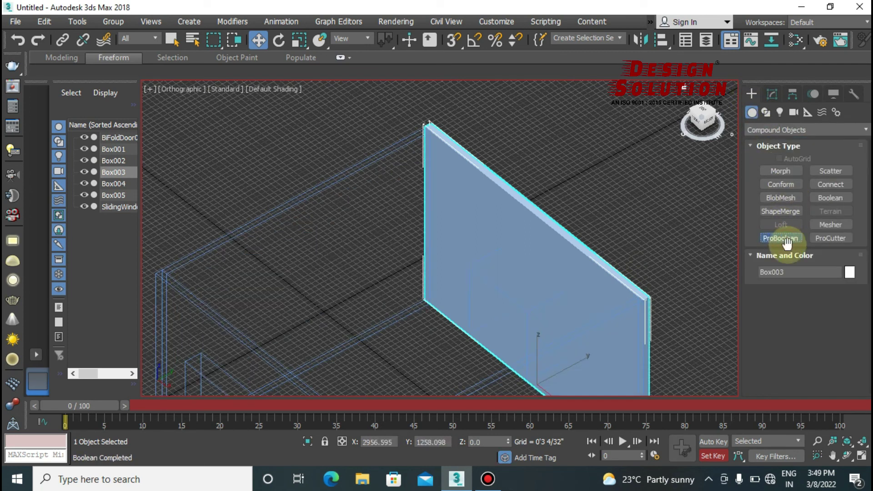
- Pick Box005 as the subtraction operand and orbit to inspect the new opening
click(793, 307)
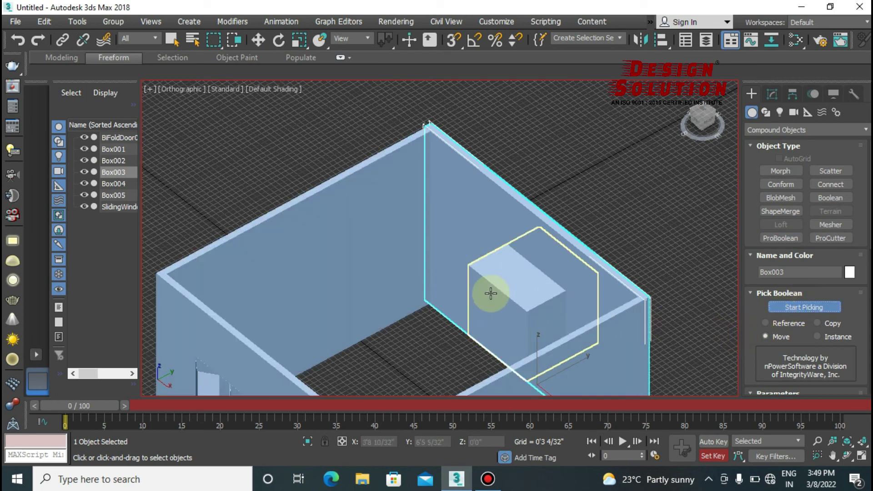
click(491, 293)
key(w)
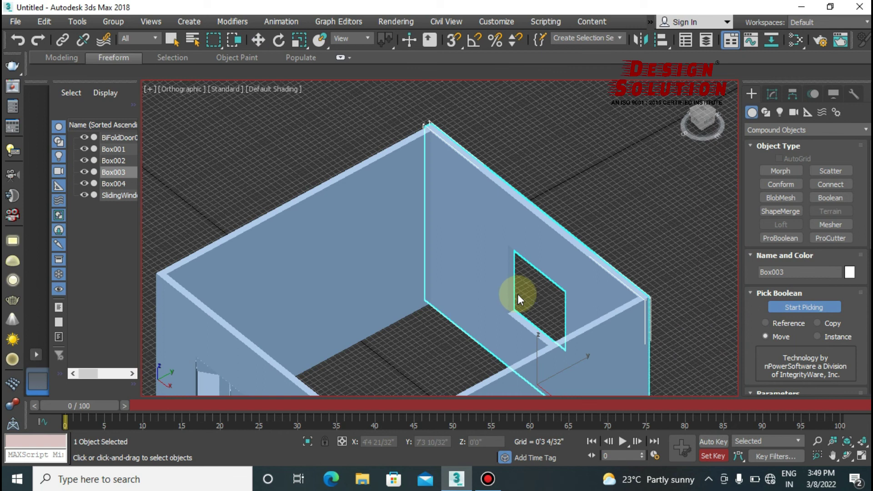
scroll(573, 255, down, 5)
mouse_move(560, 277)
alt+middle_down()
mouse_move(520, 291)
mouse_move(441, 294)
mouse_move(380, 282)
alt+middle_up()
scroll(598, 263, up, 3)
scroll(579, 275, up, 3)
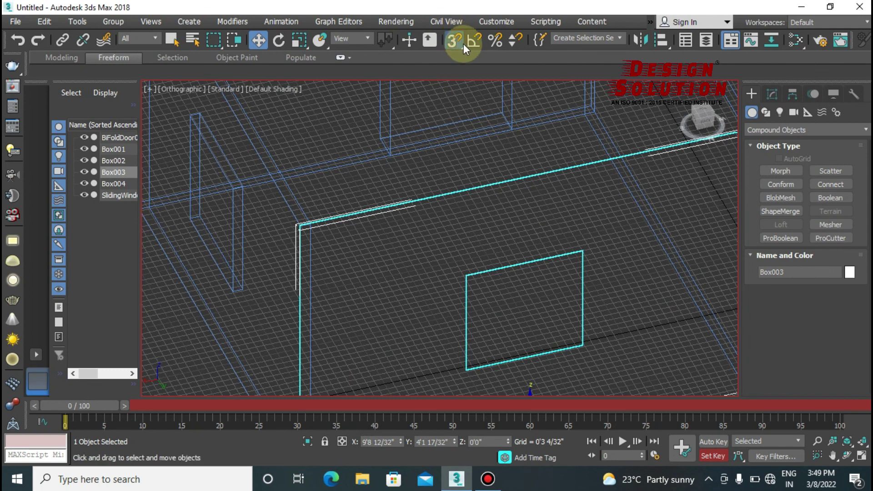
- Turn on vertex snapping and choose the Fixed window type
click(464, 46)
click(798, 132)
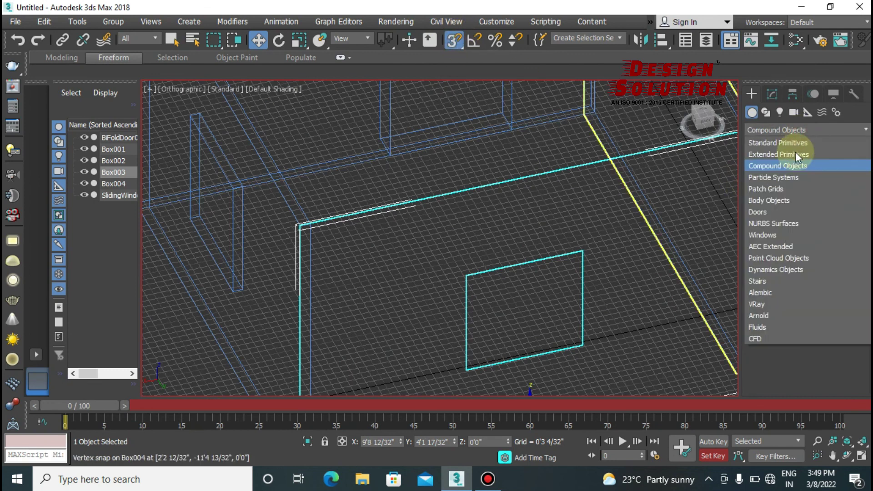
click(768, 234)
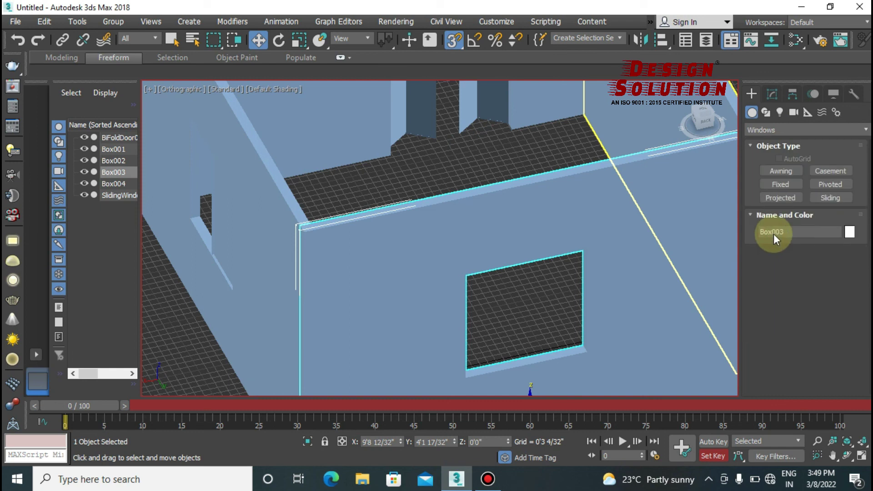
click(784, 187)
scroll(512, 326, down, 2)
scroll(512, 326, up, 3)
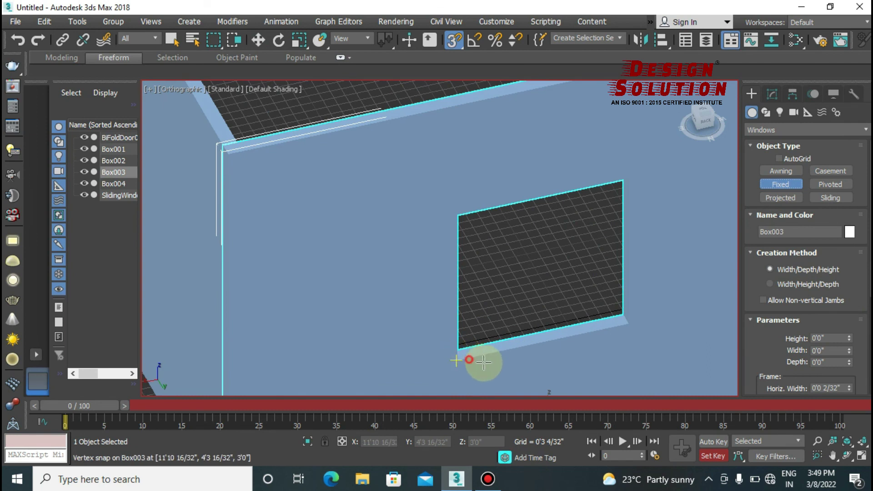
- Snap FixedWindow001 across the opening's bottom edge, depth and top, about 3'11 31/32" square
key(F3)
drag(483, 363, 630, 324)
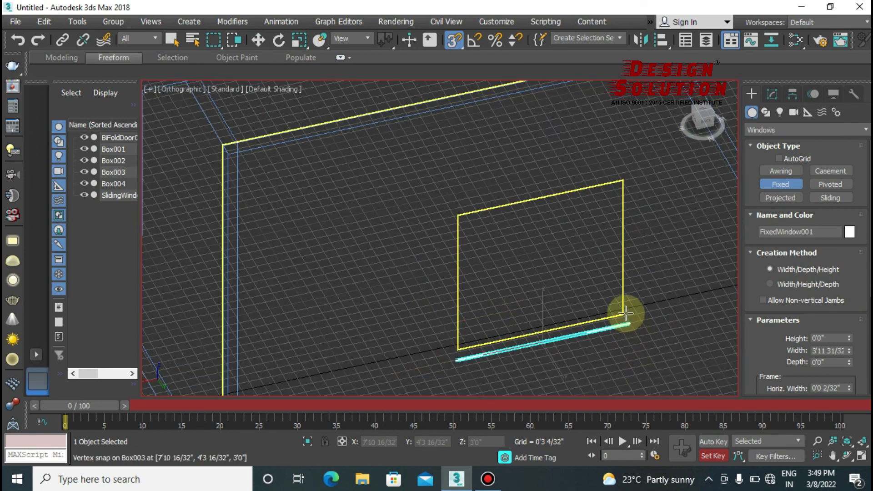
click(627, 312)
click(623, 177)
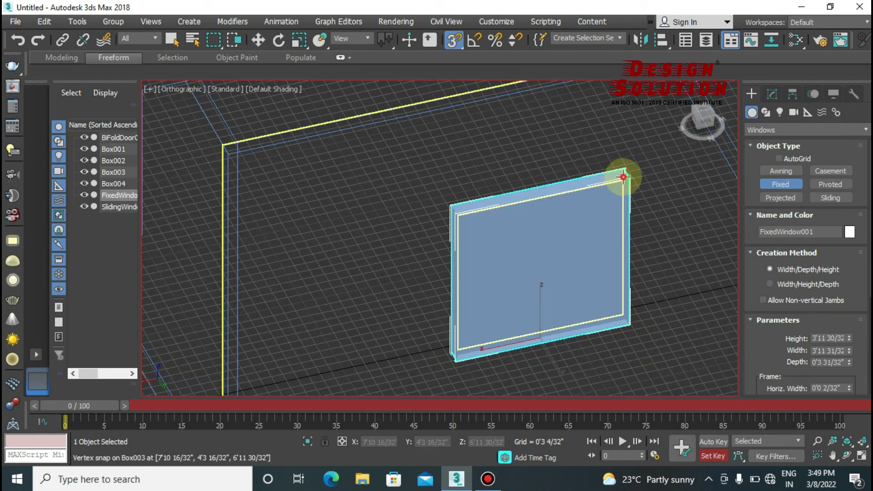
key(F3)
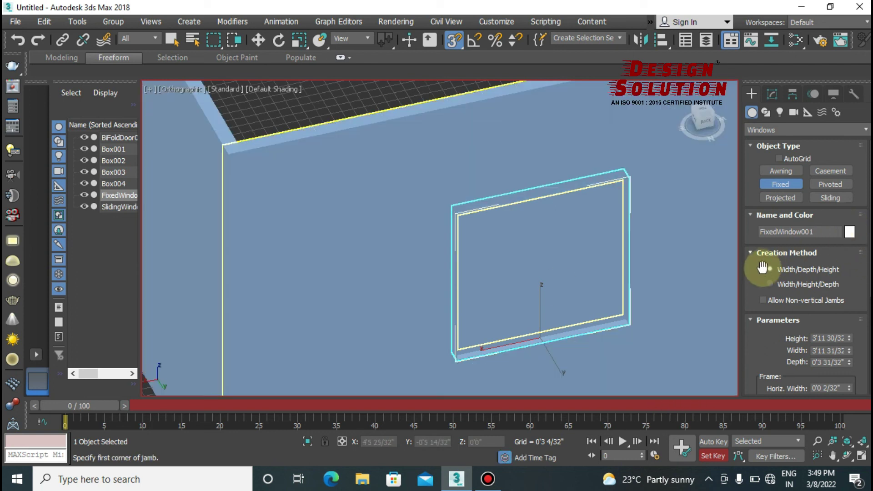
key(w)
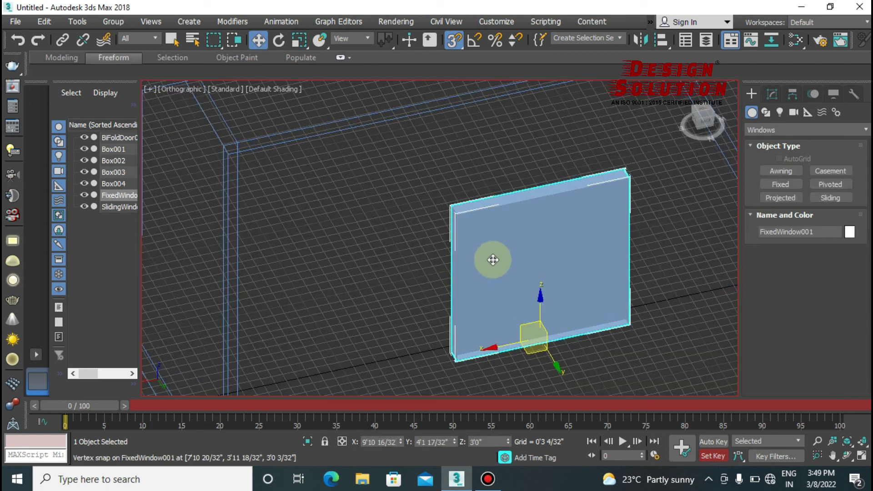
scroll(499, 329, down, 2)
scroll(510, 316, down, 2)
scroll(506, 315, up, 2)
scroll(487, 292, up, 3)
mouse_move(488, 292)
alt+middle_down()
mouse_move(567, 296)
mouse_move(683, 282)
alt+middle_up()
scroll(673, 281, down, 2)
scroll(545, 296, down, 3)
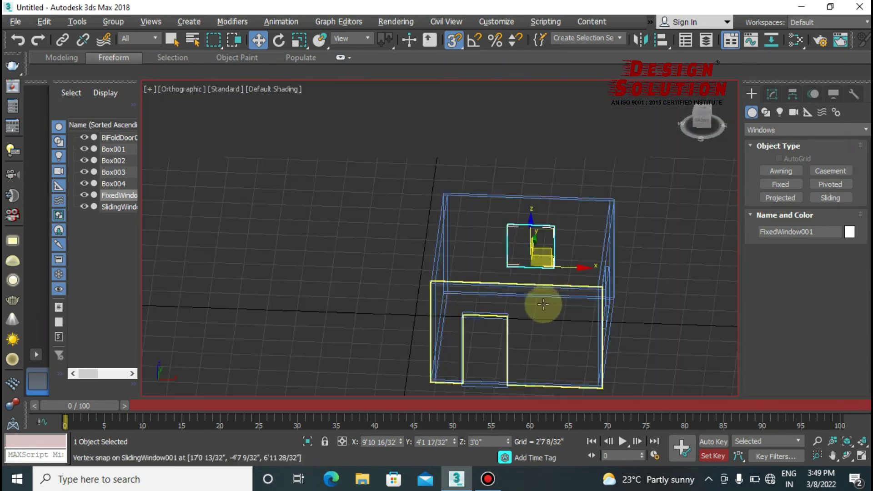
scroll(527, 306, up, 1)
alt+middle_drag(523, 307, 526, 359)
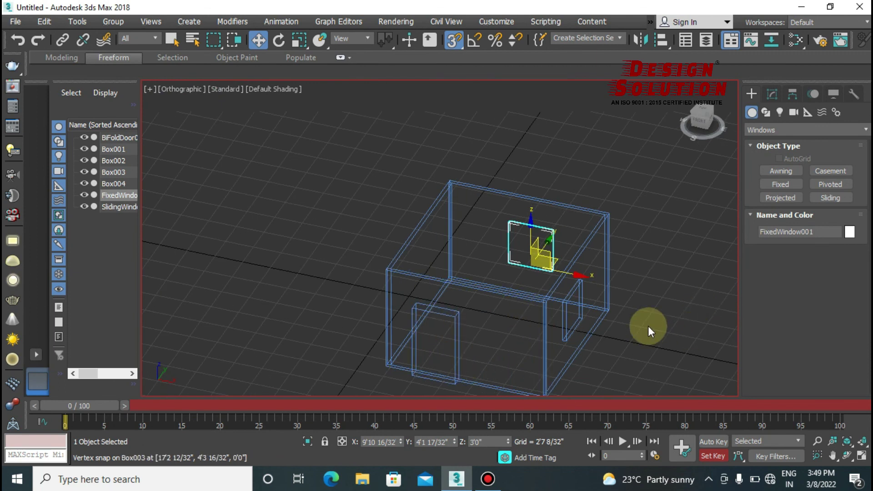